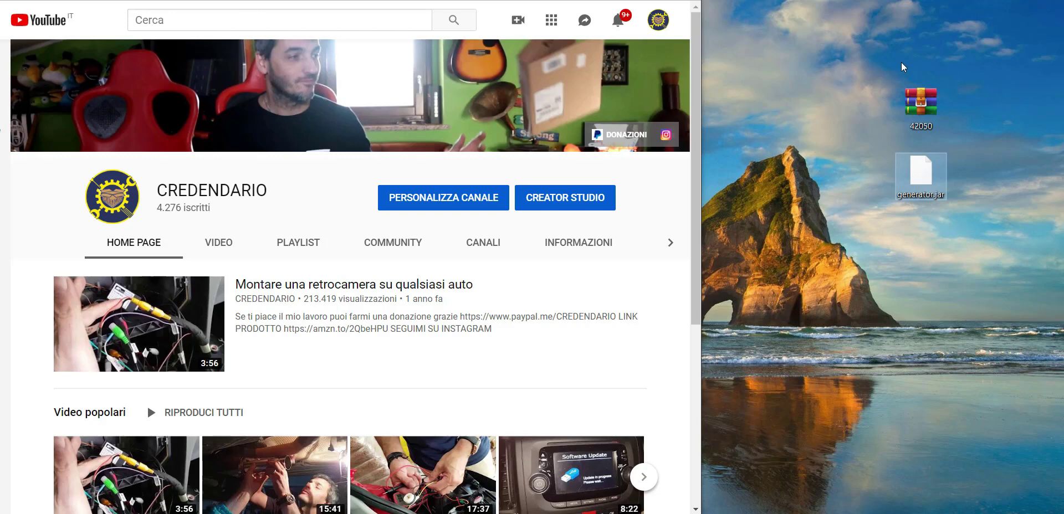
Marquee-select both downloaded files on the desktop.
{"action": "left_click_drag", "start_coordinate": [900, 66], "coordinate": [774, 140]}
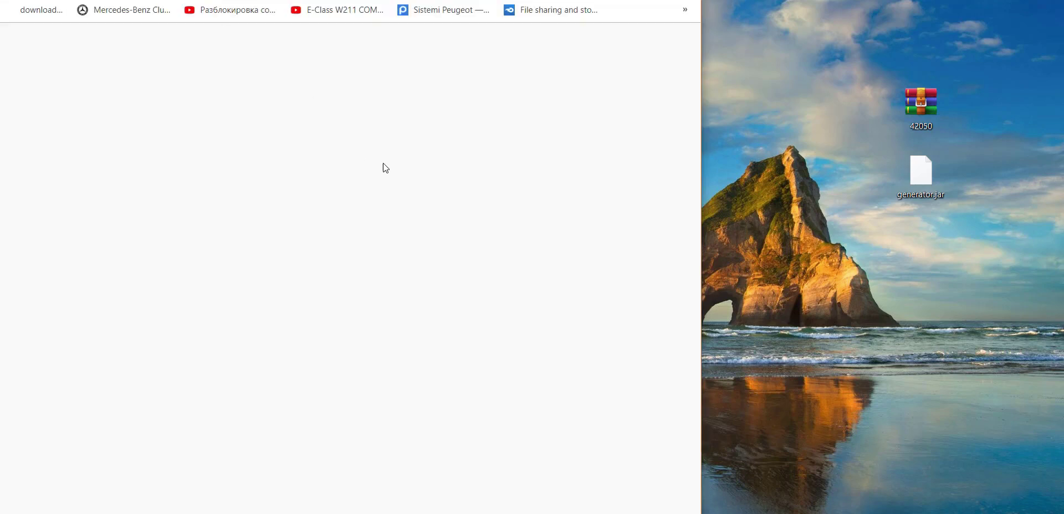
Paste the shortened download link into the address bar and get past AVANTI and Consenti.
{"action": "right_click", "coordinate": [197, 2]}
{"action": "left_click", "coordinate": [225, 81]}
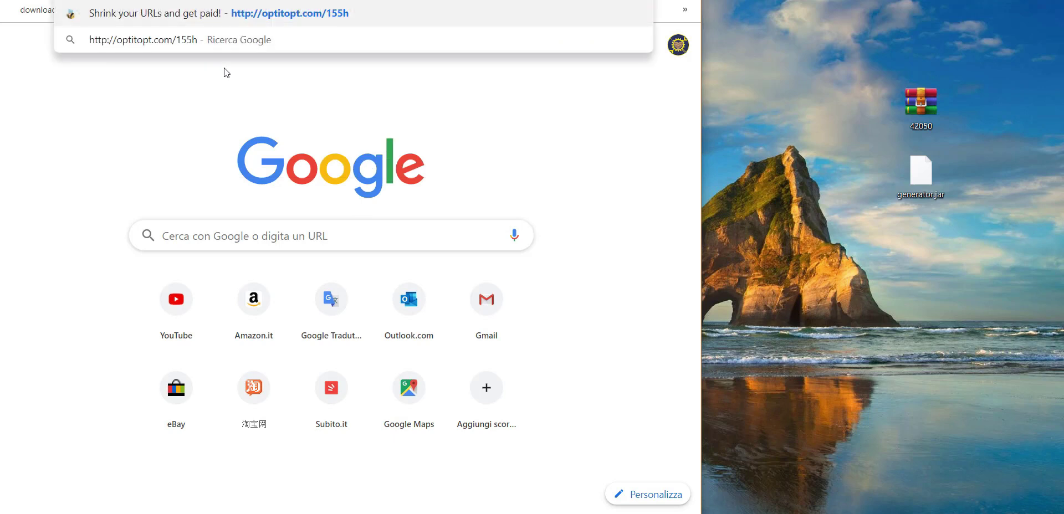
{"action": "key", "text": "Return"}
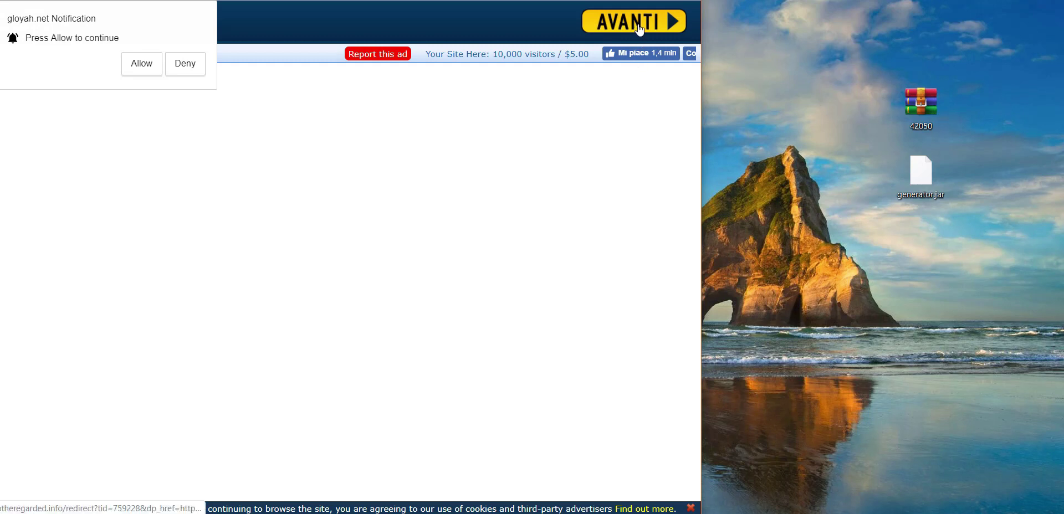
{"action": "left_click", "coordinate": [637, 27]}
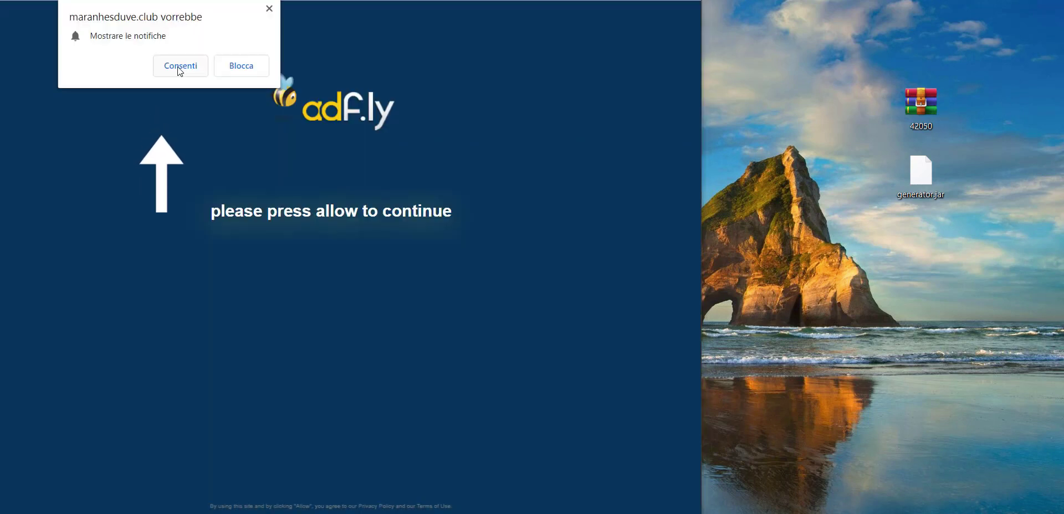
{"action": "left_click", "coordinate": [180, 68]}
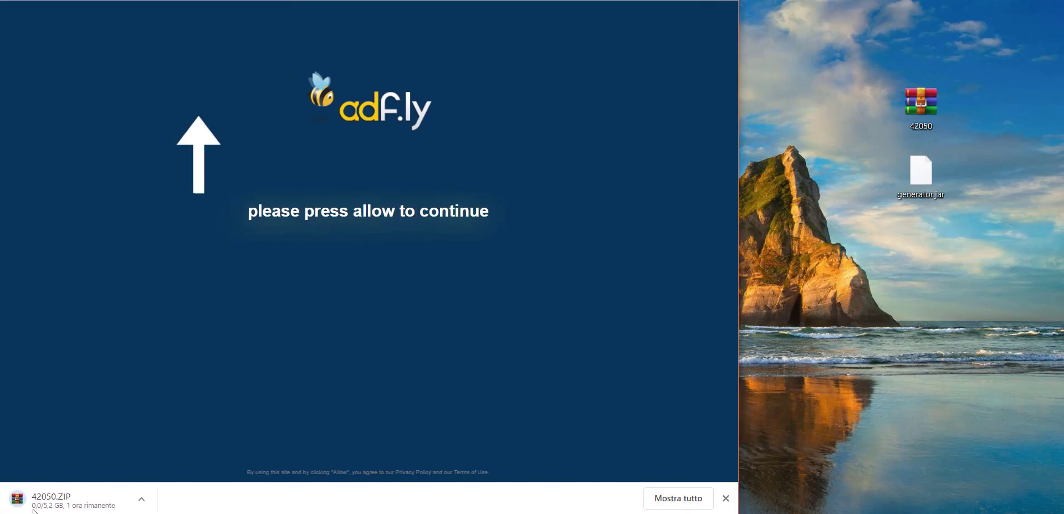
Cancel the 42050.ZIP download from Chrome's download options.
{"action": "left_click", "coordinate": [145, 501]}
{"action": "left_click", "coordinate": [178, 394]}
{"action": "left_click", "coordinate": [141, 501]}
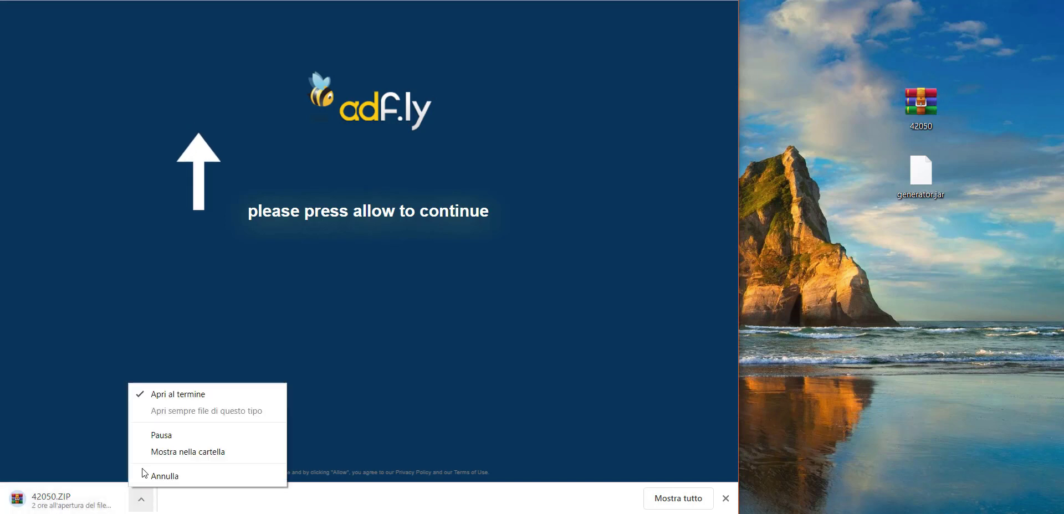
{"action": "left_click", "coordinate": [160, 480]}
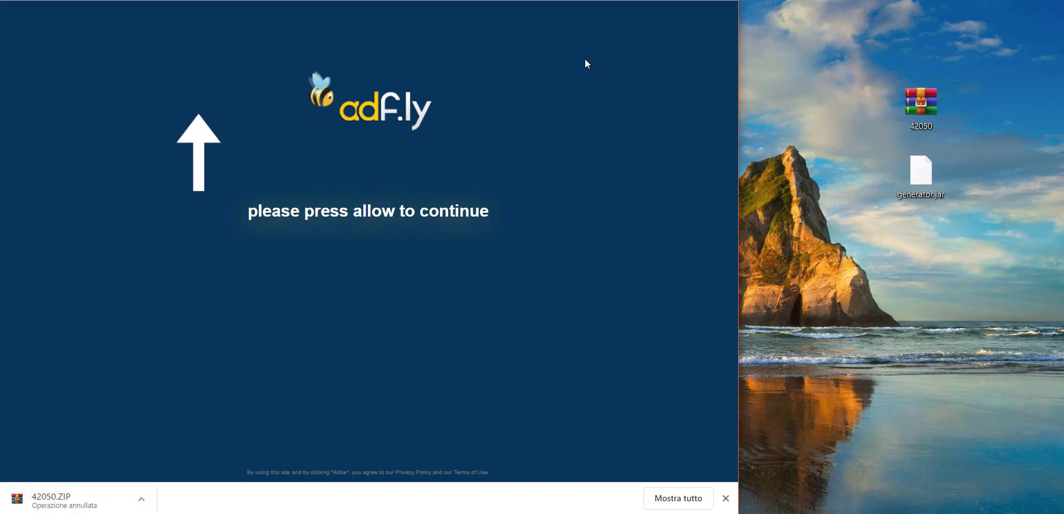
{"action": "right_click", "coordinate": [918, 105]}
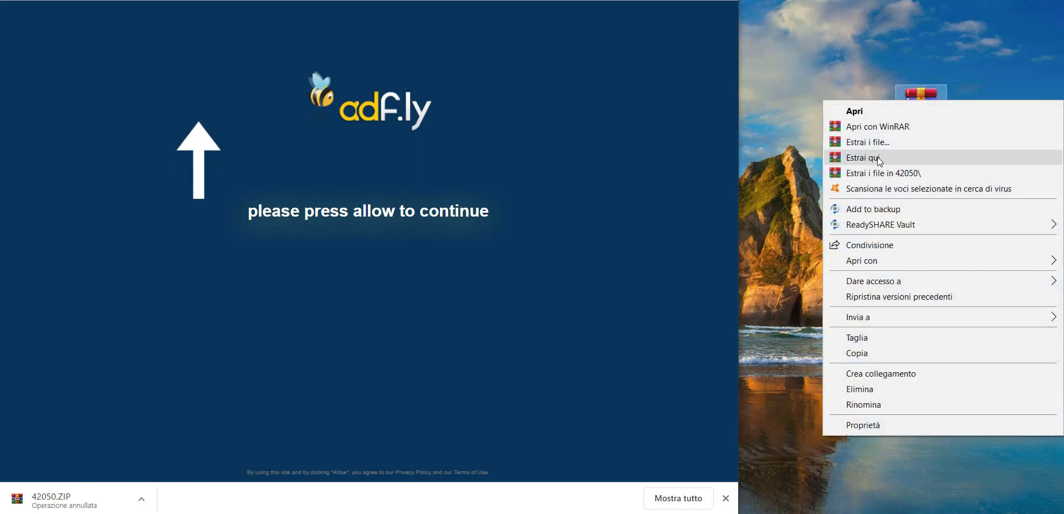
Extract the 42050 archive with WinRAR's Estrai i file... into Desktop\42050.
{"action": "left_click", "coordinate": [876, 142]}
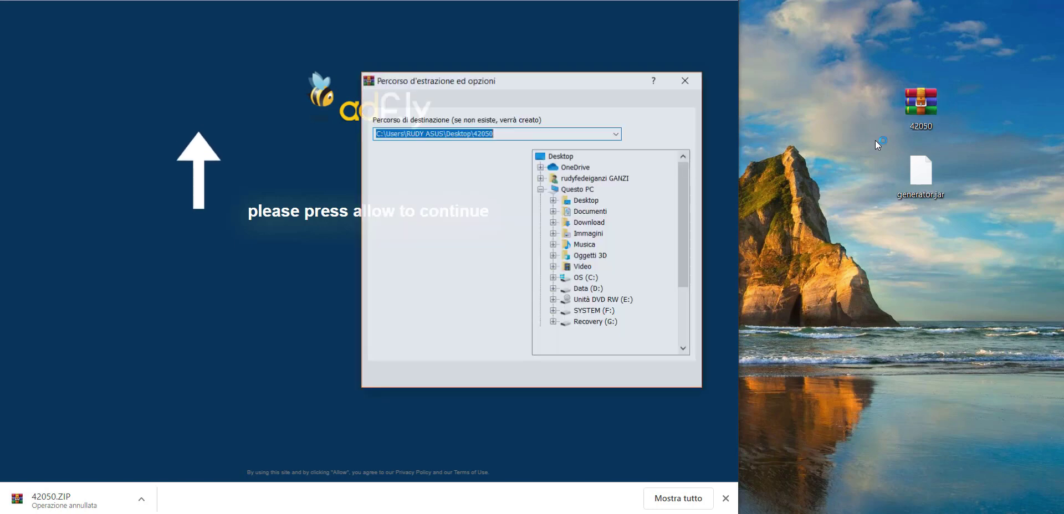
{"action": "left_click", "coordinate": [564, 374]}
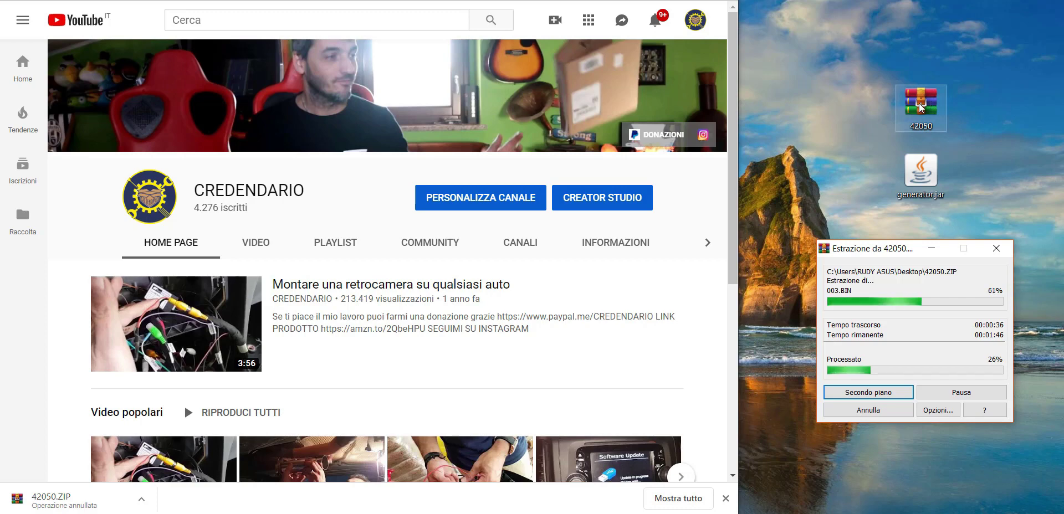
{"action": "right_click", "coordinate": [920, 108]}
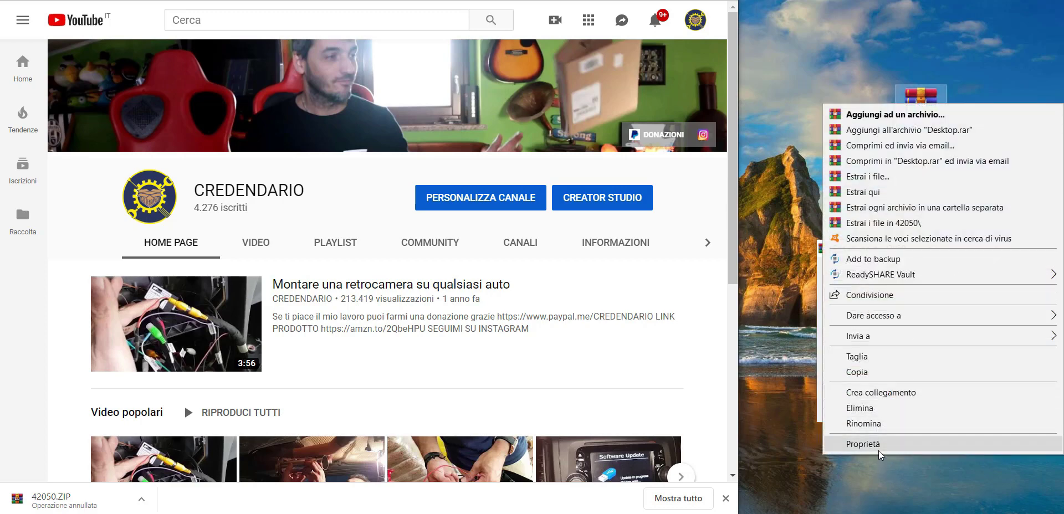
Check in Proprietà that the two downloaded files total 5,16 GB, then close the dialog.
{"action": "left_click", "coordinate": [880, 450]}
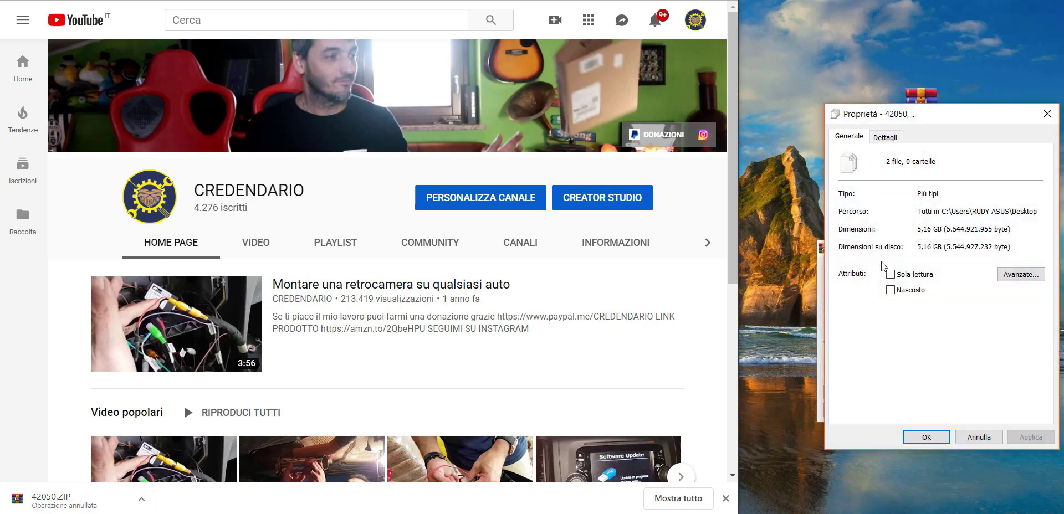
{"action": "left_click", "coordinate": [1047, 114]}
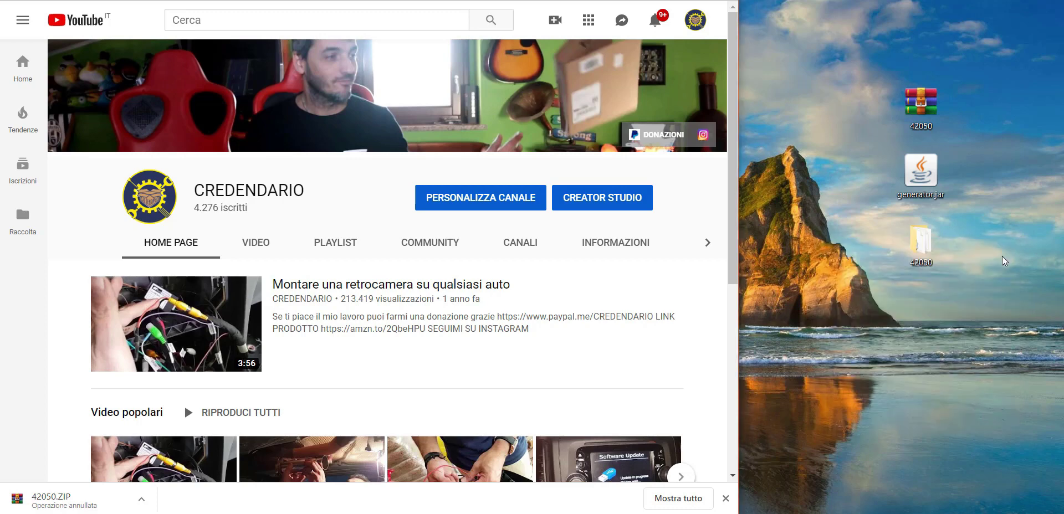
Review the 19 extracted items in the 42050 folder, then bring up Questo PC with Win+E.
{"action": "left_click", "coordinate": [923, 248]}
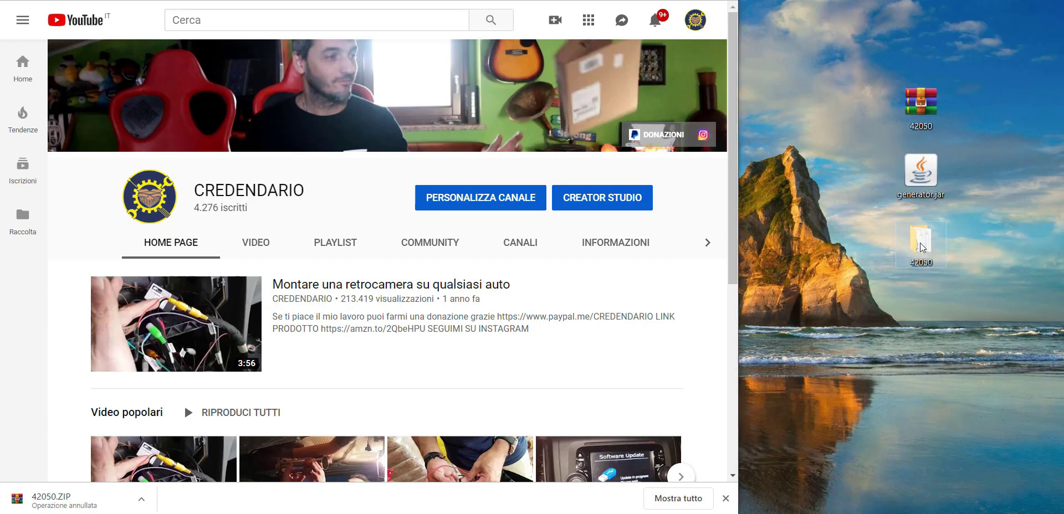
{"action": "double_click", "coordinate": [922, 248]}
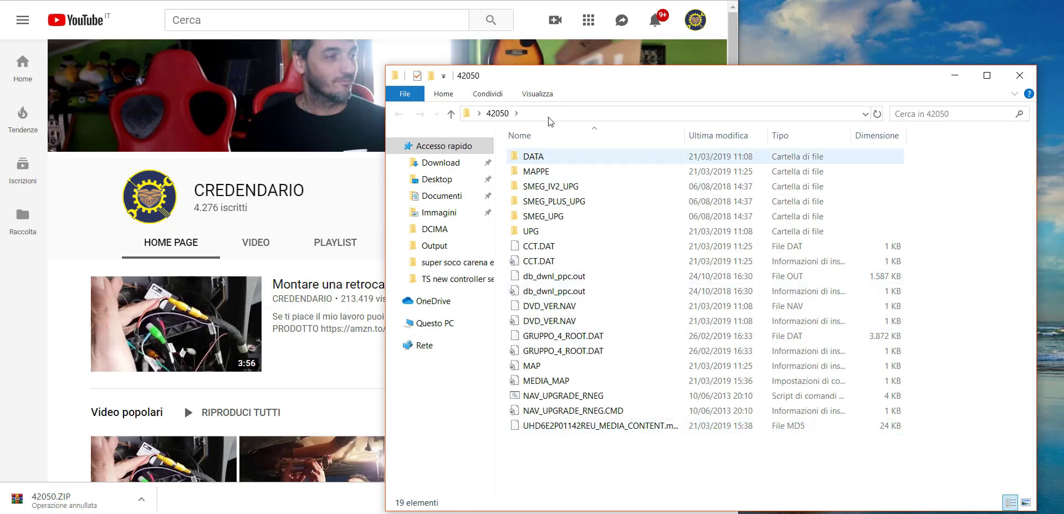
{"action": "left_click", "coordinate": [1025, 75]}
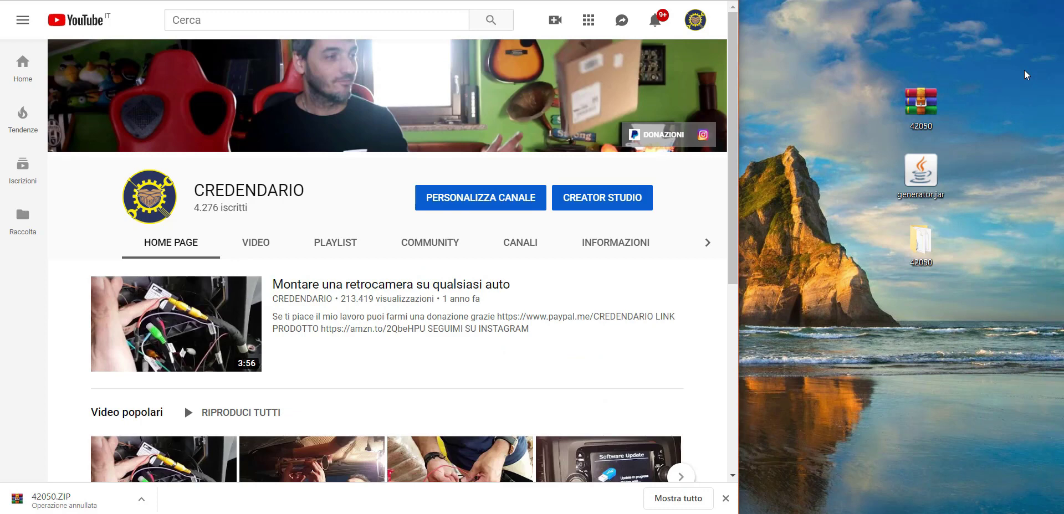
{"action": "key", "text": "super+e"}
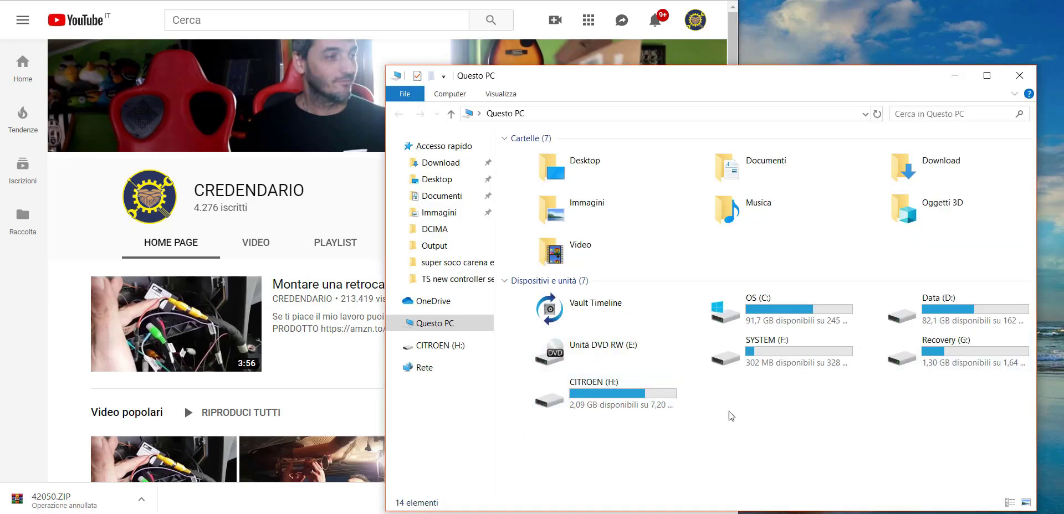
Quick-format CITROEN (H:) as FAT32 with Formatta... and open the empty drive.
{"action": "left_click", "coordinate": [611, 398]}
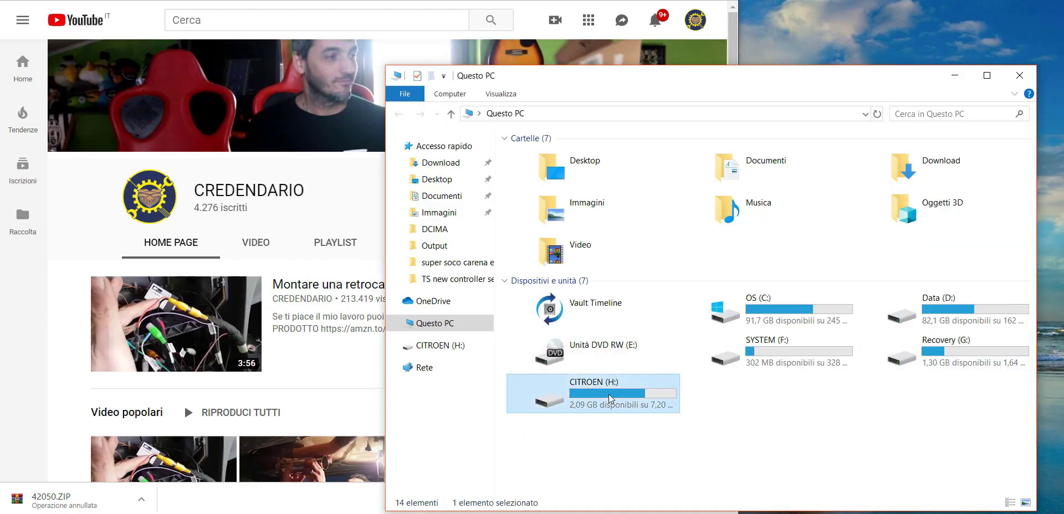
{"action": "right_click", "coordinate": [611, 398]}
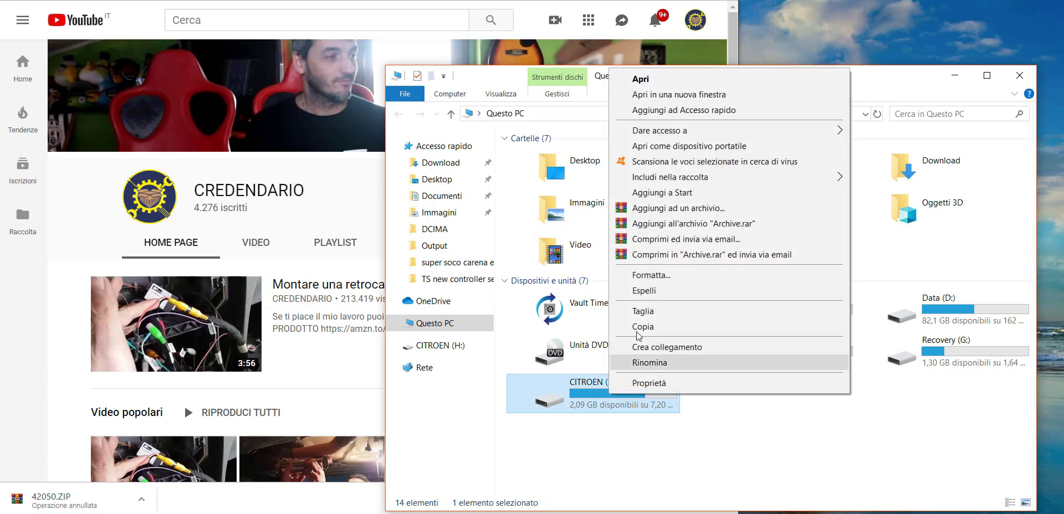
{"action": "left_click", "coordinate": [643, 277]}
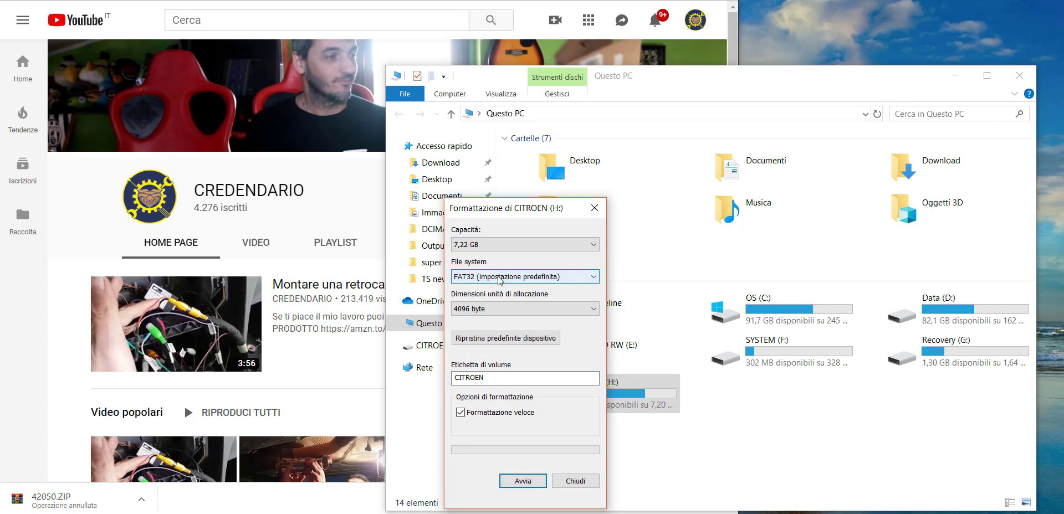
{"action": "left_click", "coordinate": [517, 483]}
{"action": "left_click", "coordinate": [603, 235]}
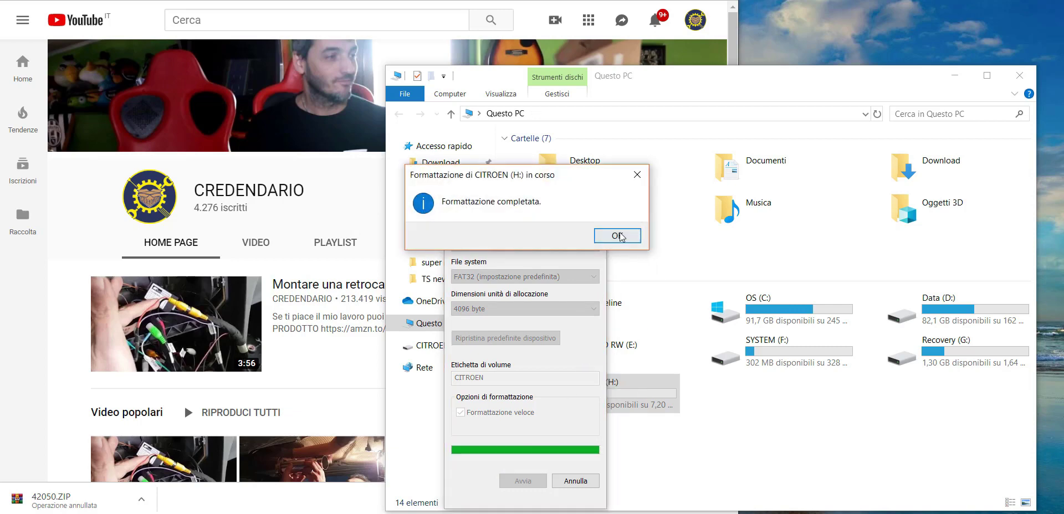
{"action": "left_click", "coordinate": [618, 236]}
{"action": "left_click", "coordinate": [595, 208]}
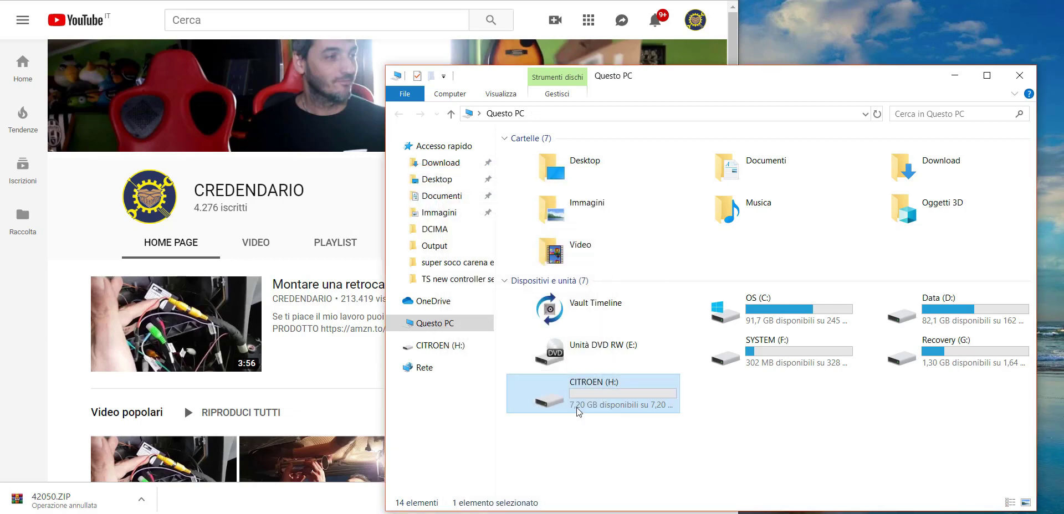
{"action": "double_click", "coordinate": [616, 395]}
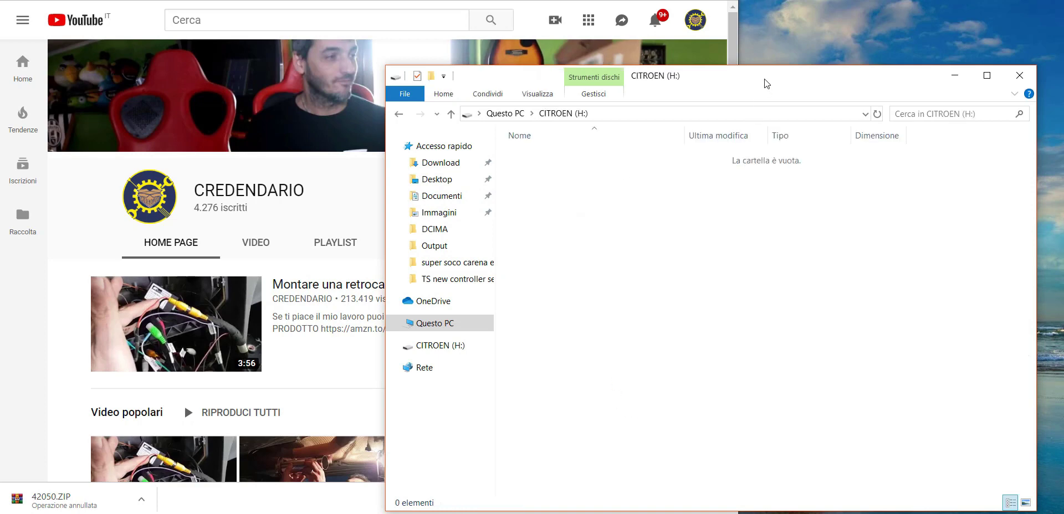
Open 42050 beside the CITROEN (H:) window and copy all 19 items onto the drive.
{"action": "left_click_drag", "start_coordinate": [763, 78], "coordinate": [492, 27]}
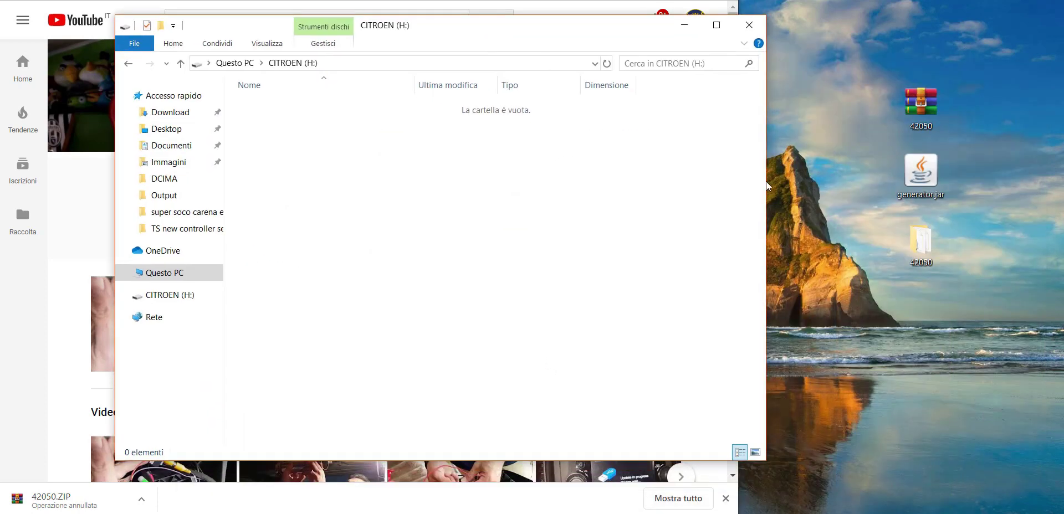
{"action": "left_click", "coordinate": [927, 241]}
{"action": "double_click", "coordinate": [927, 241]}
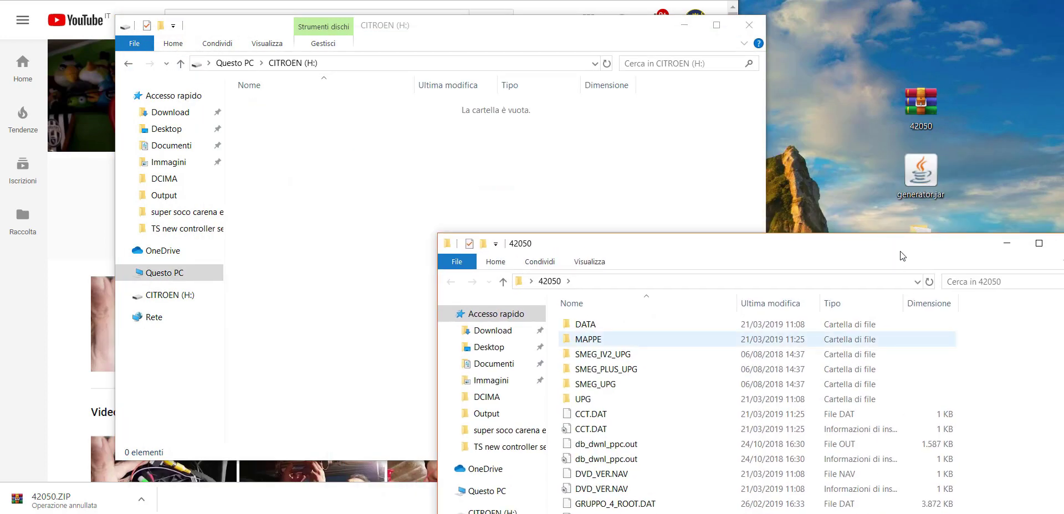
{"action": "left_click_drag", "start_coordinate": [851, 238], "coordinate": [893, 59]}
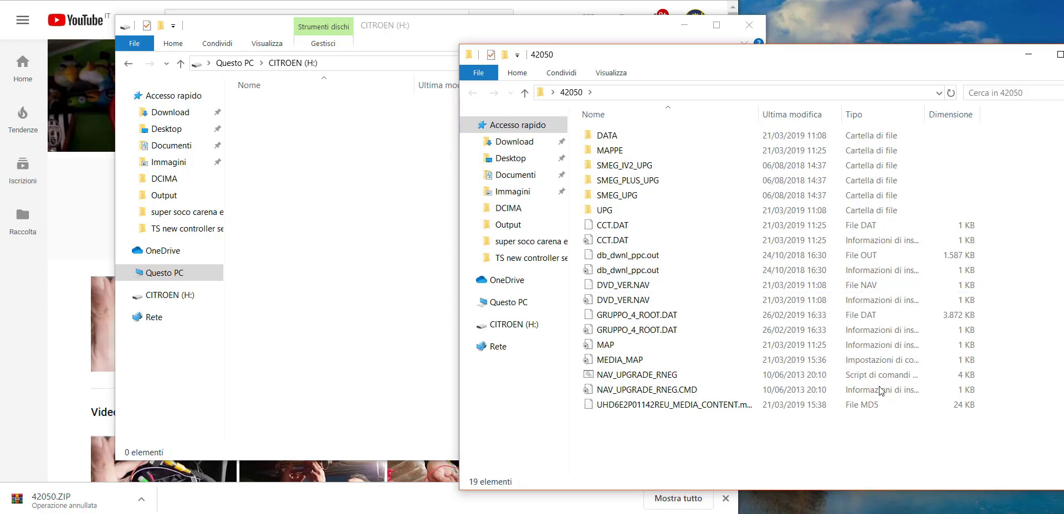
{"action": "left_click_drag", "start_coordinate": [967, 451], "coordinate": [336, 219]}
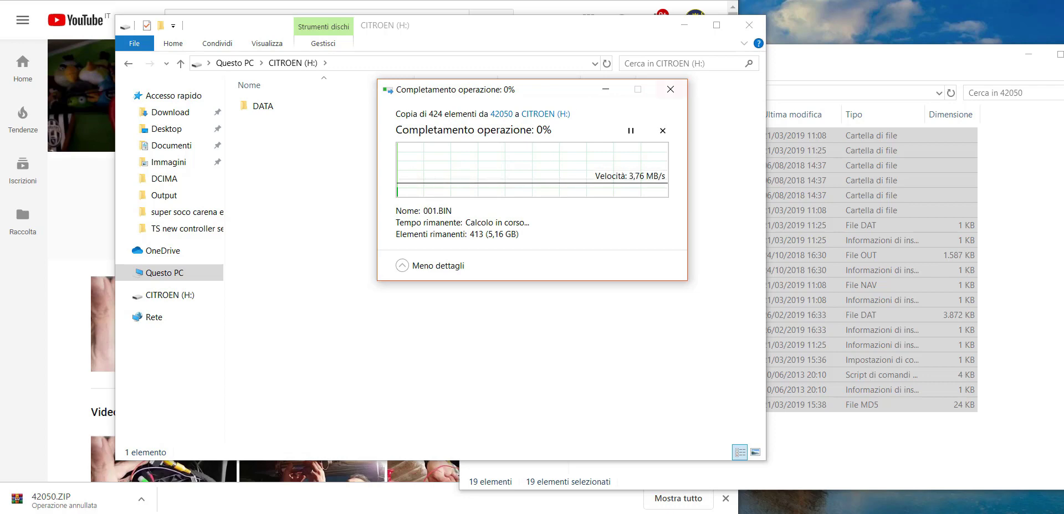
{"action": "left_click", "coordinate": [983, 71]}
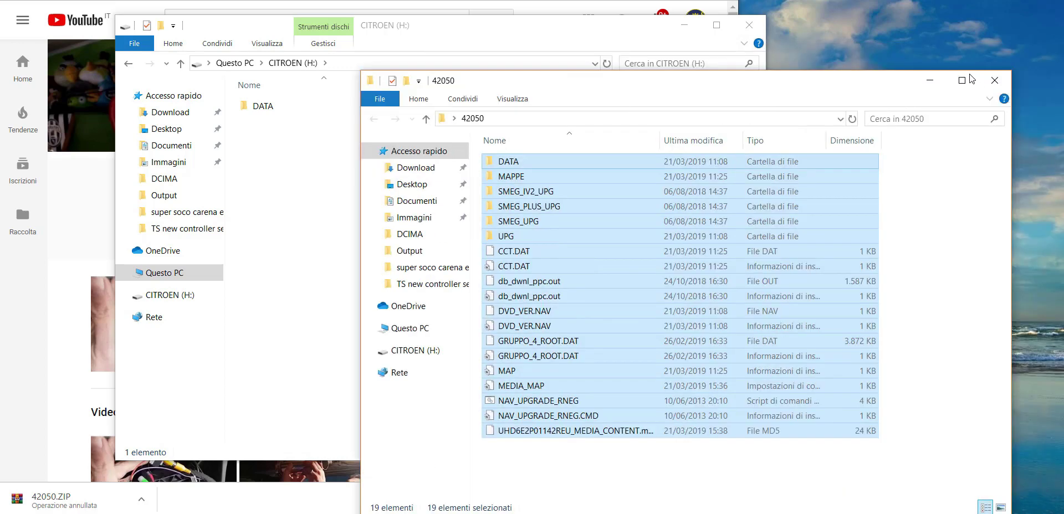
{"action": "left_click", "coordinate": [930, 80]}
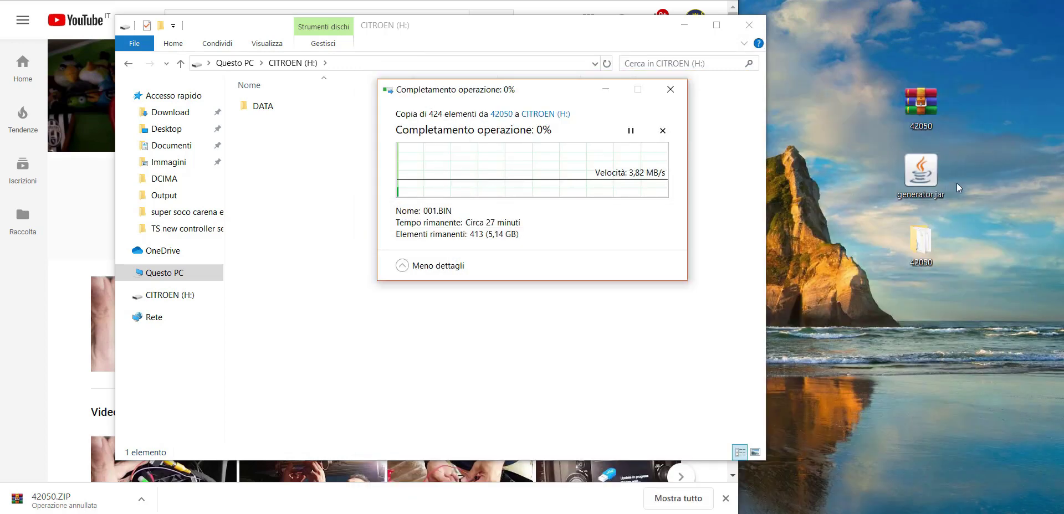
{"action": "left_click", "coordinate": [932, 166]}
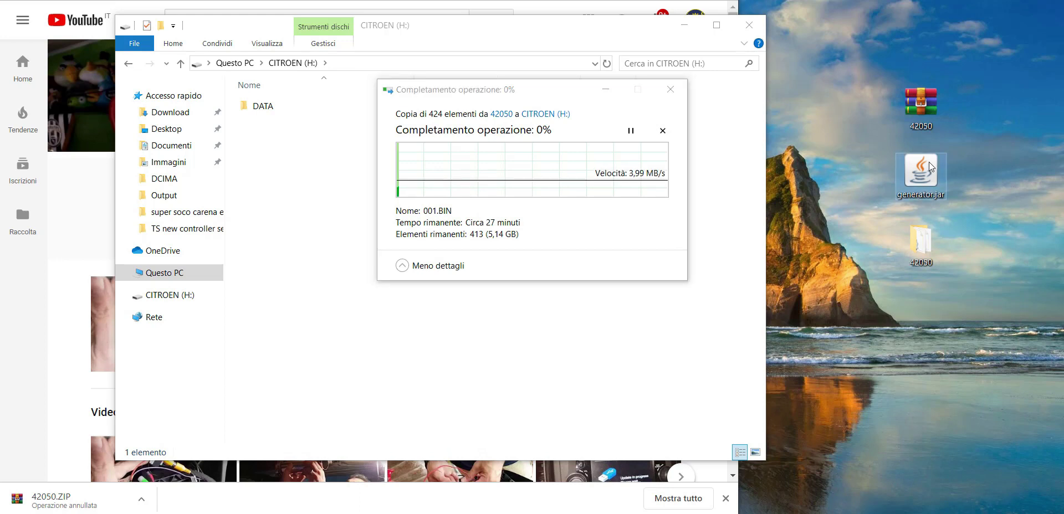
Launch generator.jar and enlarge its window.
{"action": "double_click", "coordinate": [931, 166]}
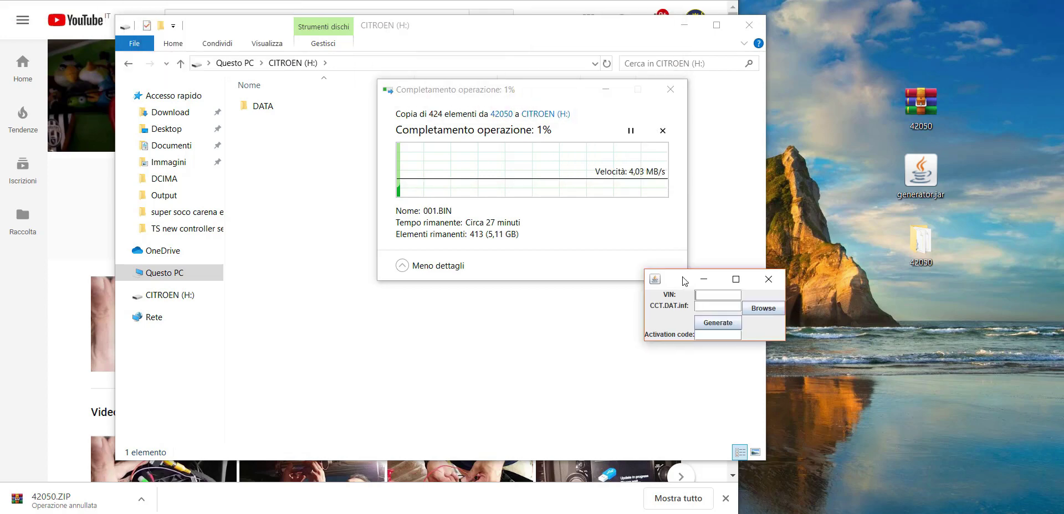
{"action": "left_click_drag", "start_coordinate": [541, 94], "coordinate": [303, 0]}
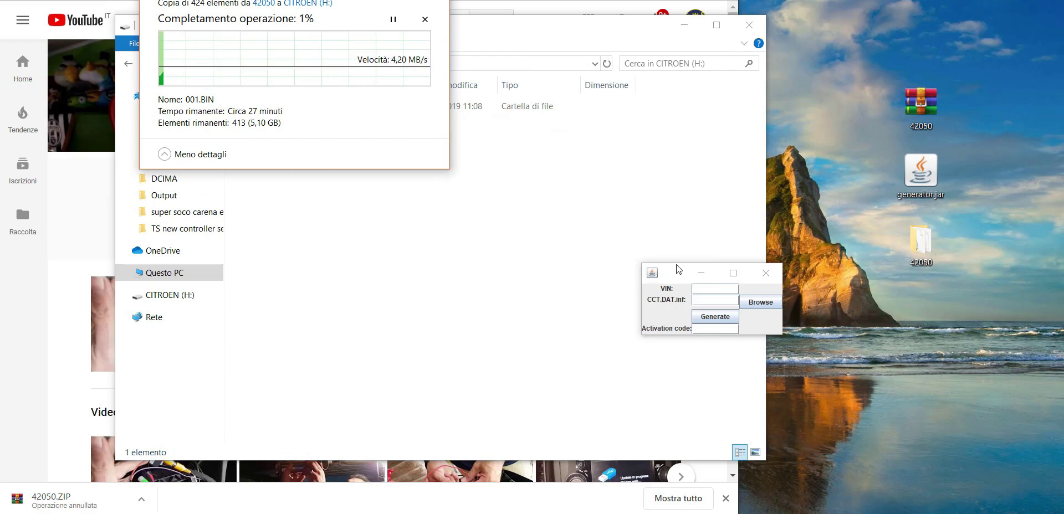
{"action": "left_click_drag", "start_coordinate": [676, 264], "coordinate": [674, 169]}
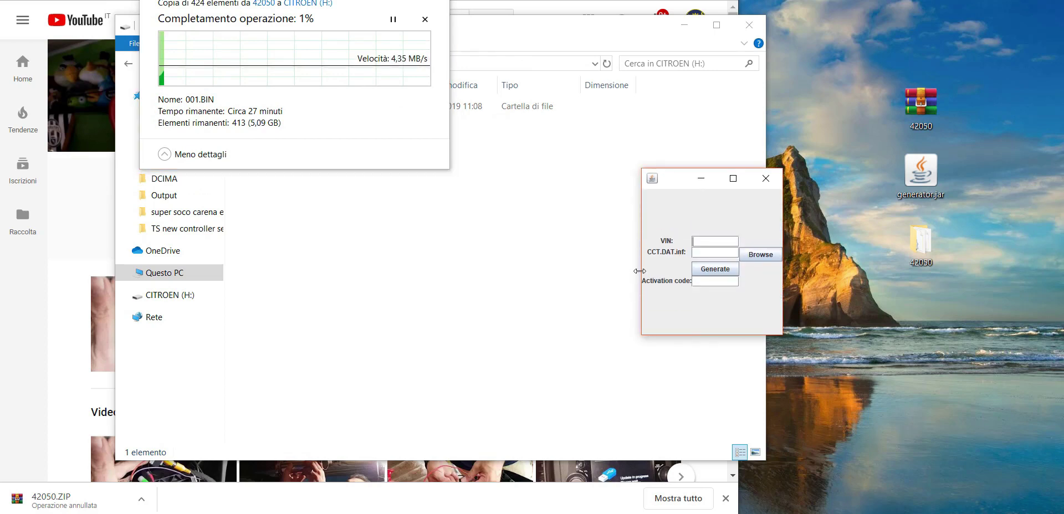
{"action": "left_click_drag", "start_coordinate": [641, 271], "coordinate": [526, 270]}
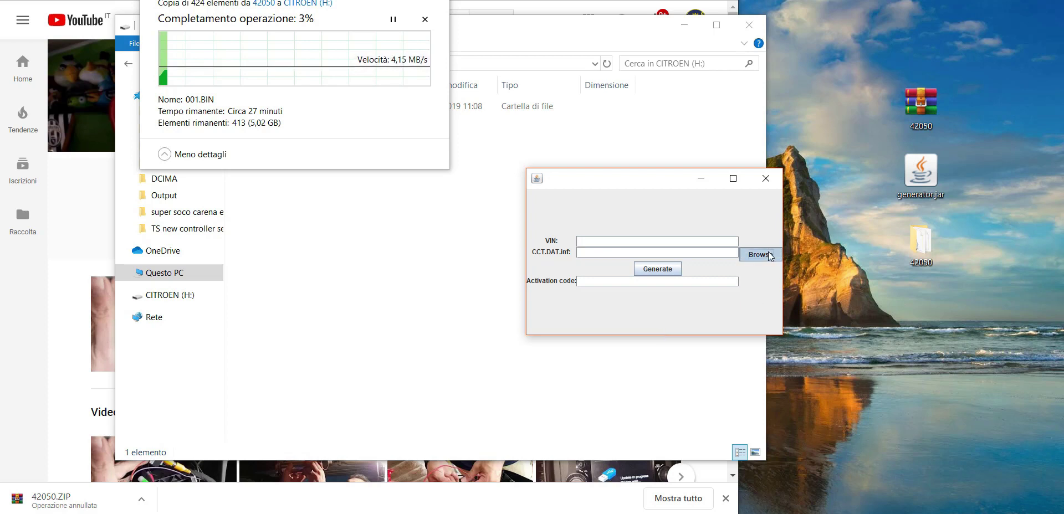
Browse the generator's file chooser to the 42050 folder.
{"action": "left_click", "coordinate": [746, 257]}
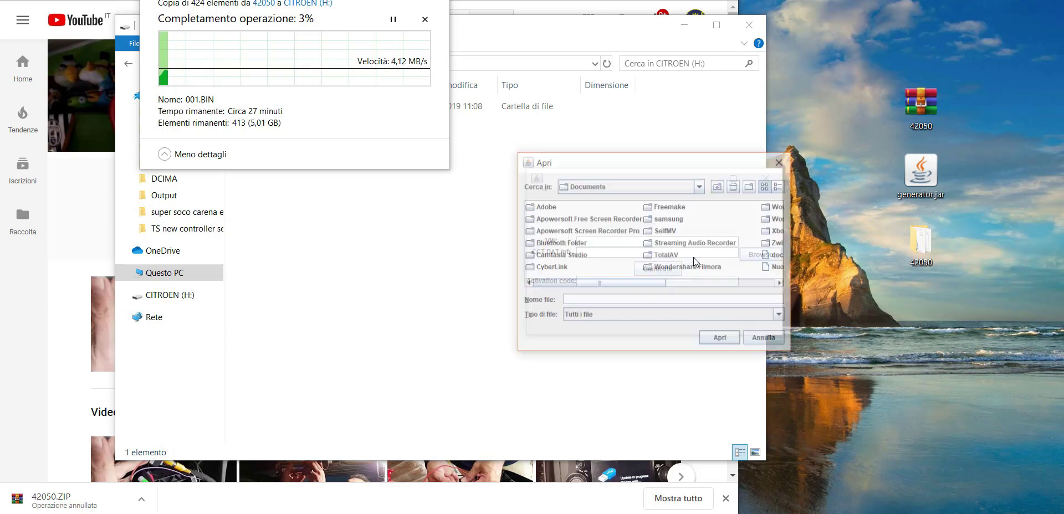
{"action": "left_click", "coordinate": [701, 187]}
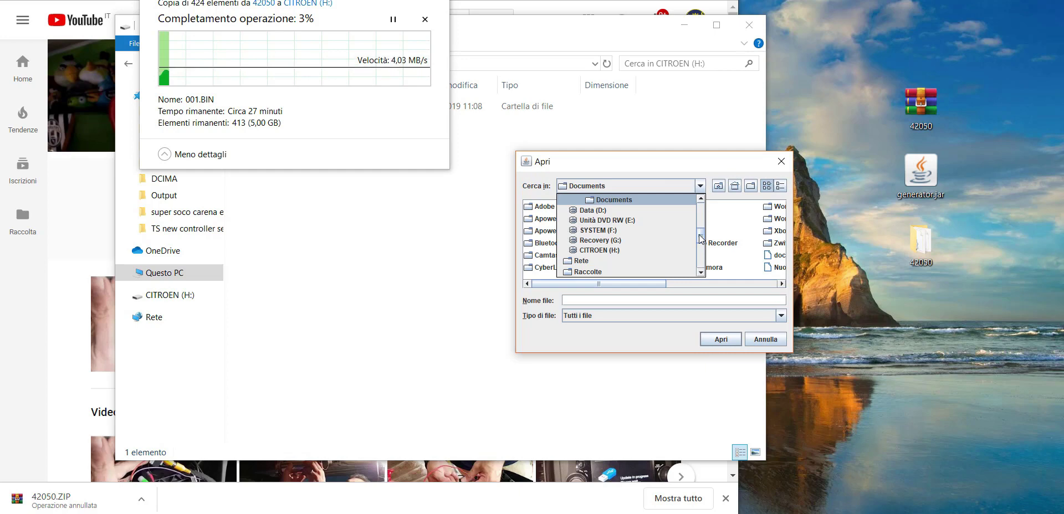
{"action": "scroll", "coordinate": [626, 239], "scroll_direction": "down", "scroll_amount": 2}
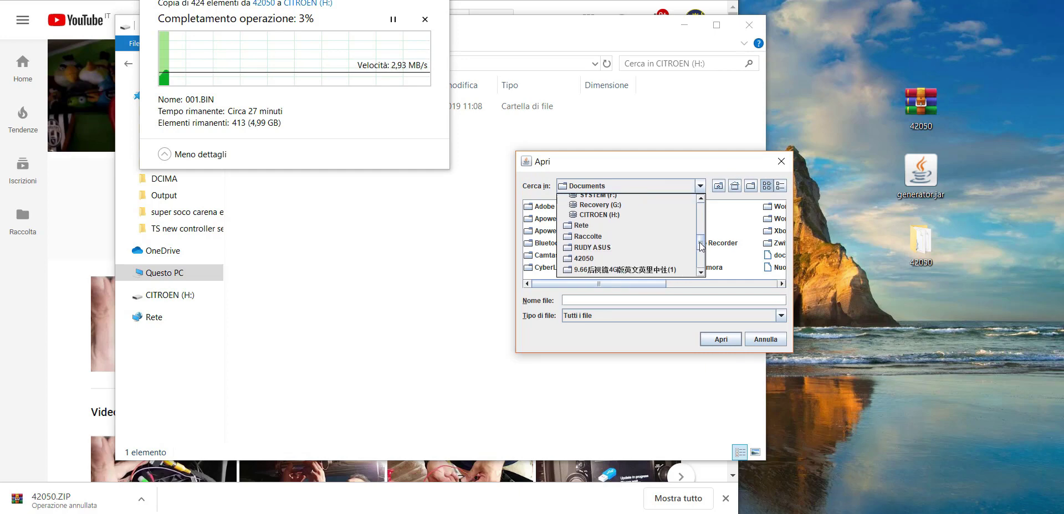
{"action": "left_click", "coordinate": [592, 253]}
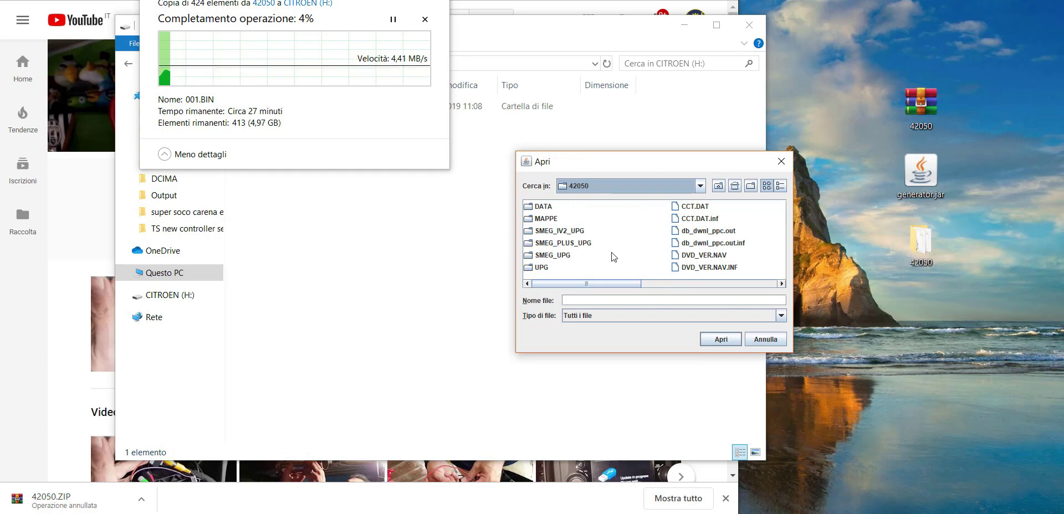
{"action": "mouse_move", "coordinate": [627, 284]}
{"action": "left_mouse_down"}
{"action": "mouse_move", "coordinate": [763, 287]}
{"action": "mouse_move", "coordinate": [607, 282]}
{"action": "left_mouse_up"}
Inspect the DATA folders inside SMEG_UPG and SMEG_PLUS_UPG.
{"action": "left_click", "coordinate": [553, 256]}
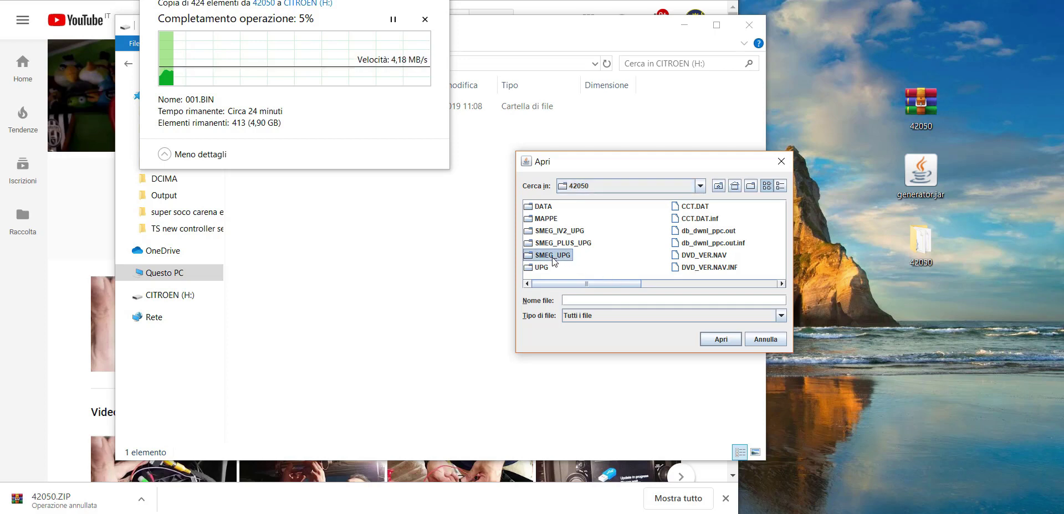
{"action": "double_click", "coordinate": [553, 255]}
{"action": "left_click", "coordinate": [547, 207]}
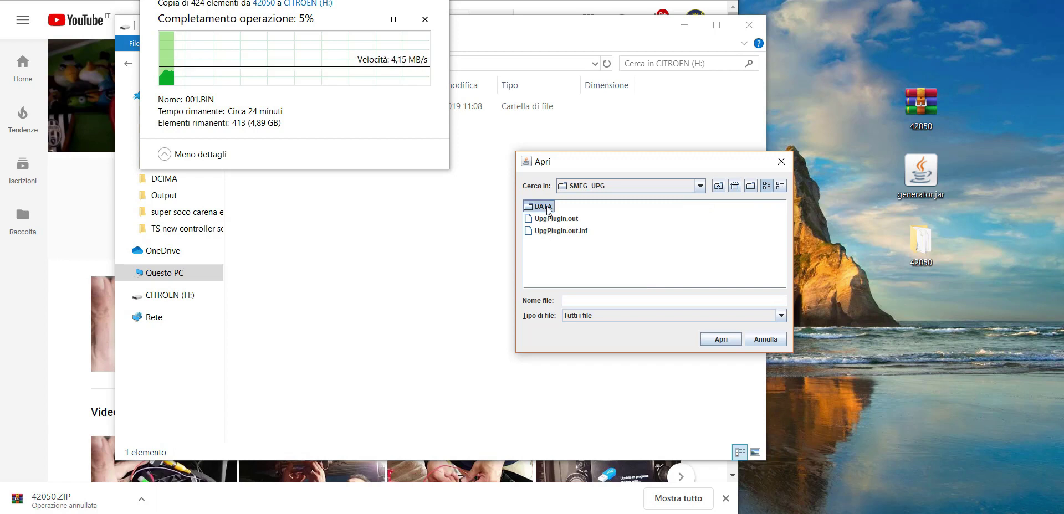
{"action": "double_click", "coordinate": [547, 208]}
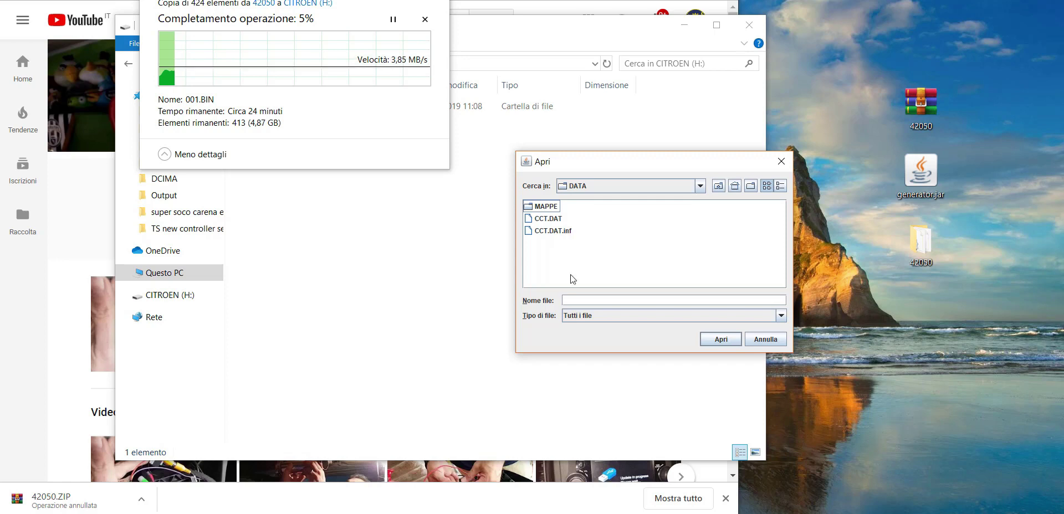
{"action": "left_click", "coordinate": [719, 186]}
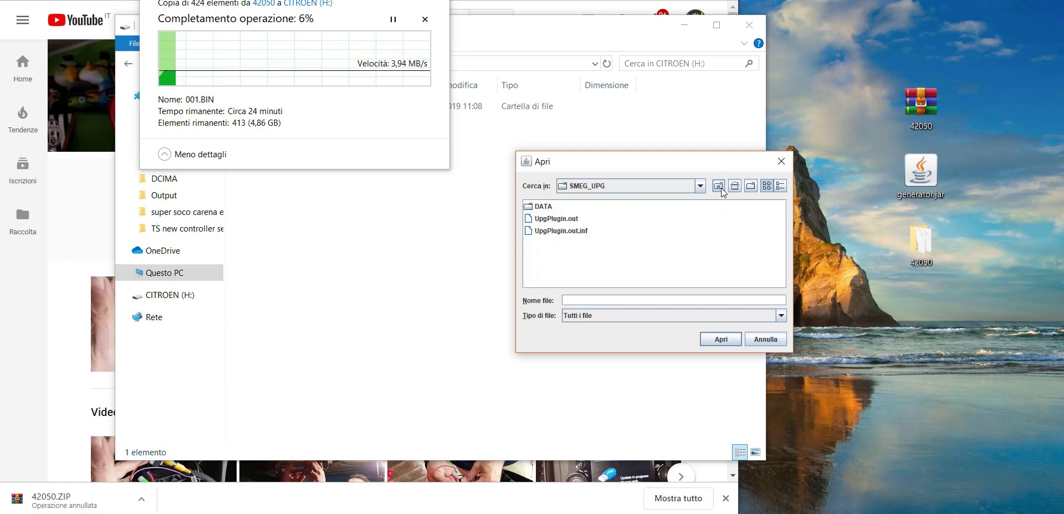
{"action": "left_click", "coordinate": [719, 186]}
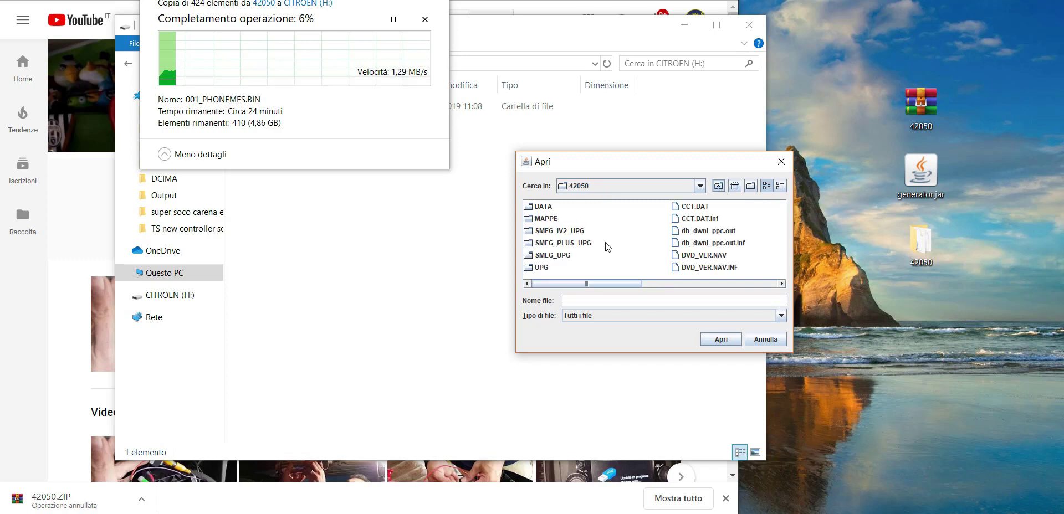
{"action": "left_click", "coordinate": [561, 244]}
{"action": "double_click", "coordinate": [561, 244]}
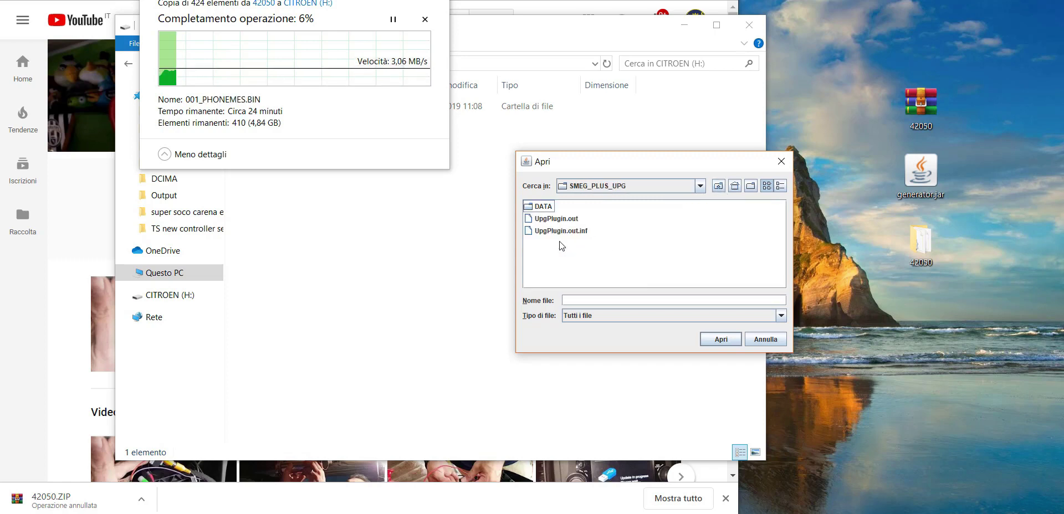
{"action": "left_click", "coordinate": [550, 208]}
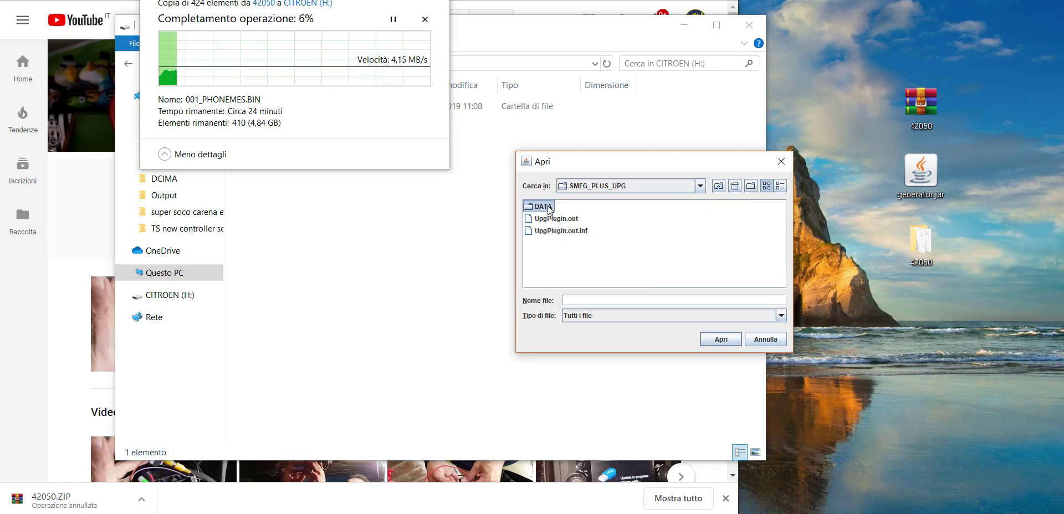
{"action": "double_click", "coordinate": [550, 207]}
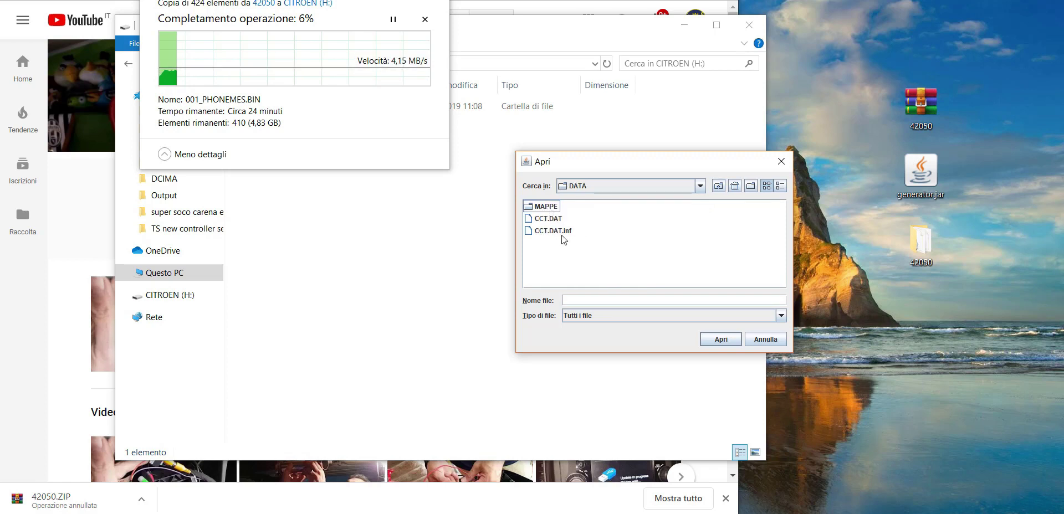
{"action": "left_click", "coordinate": [719, 186]}
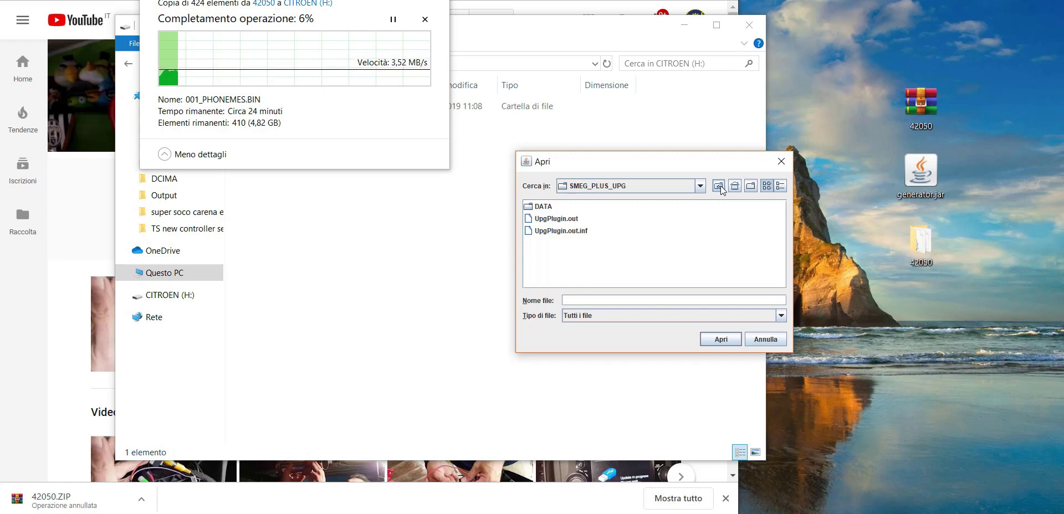
{"action": "left_click", "coordinate": [719, 185]}
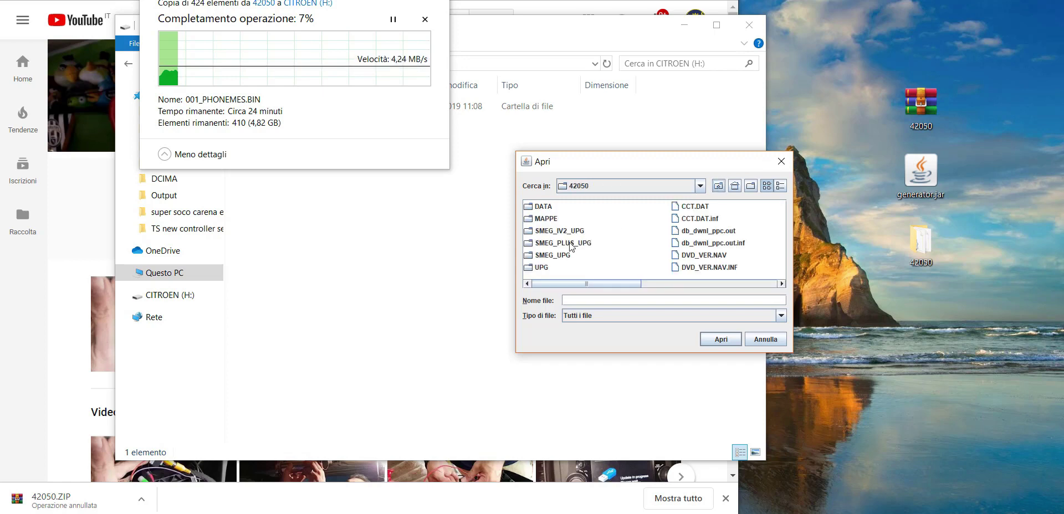
Check SMEG_IV2_UPG's DATA folder, then load SMEG_PLUS_UPG\DATA\CCT.DAT.inf into the generator.
{"action": "left_click", "coordinate": [555, 232]}
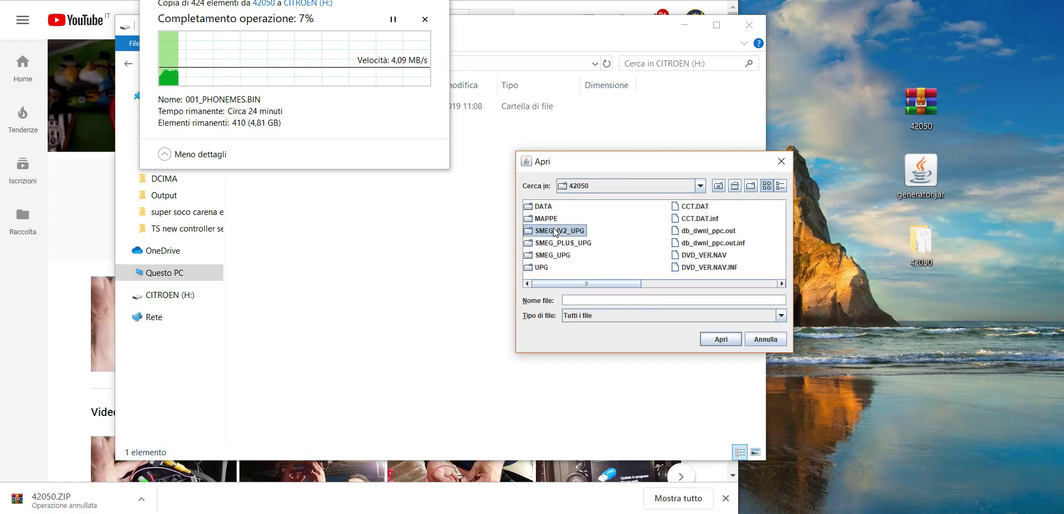
{"action": "double_click", "coordinate": [554, 231]}
{"action": "left_click", "coordinate": [548, 207]}
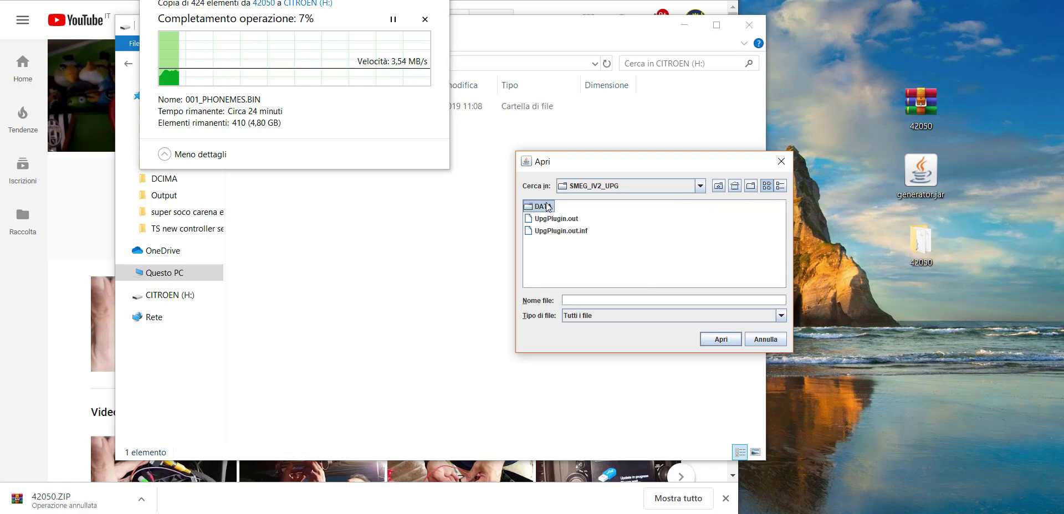
{"action": "double_click", "coordinate": [548, 208]}
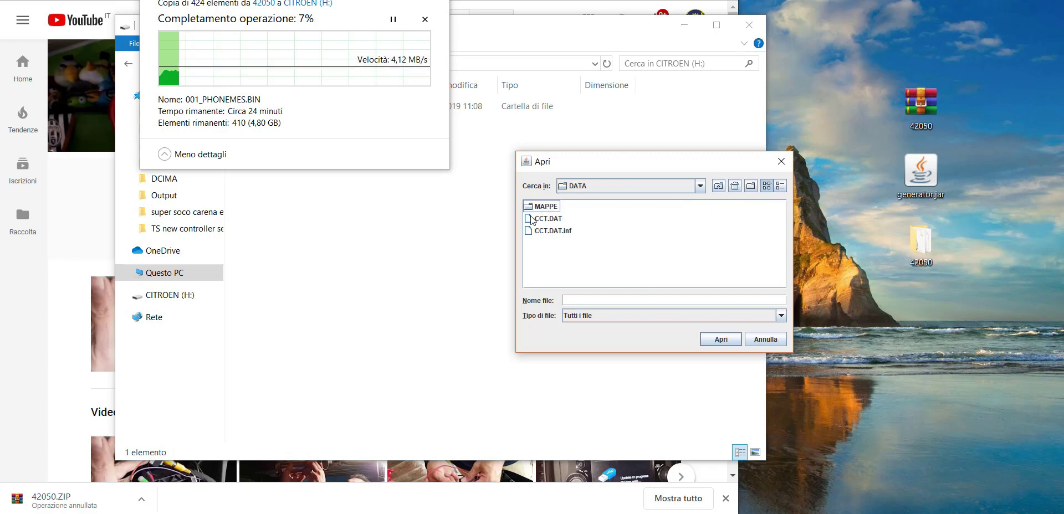
{"action": "left_click", "coordinate": [719, 186]}
{"action": "left_click", "coordinate": [719, 185]}
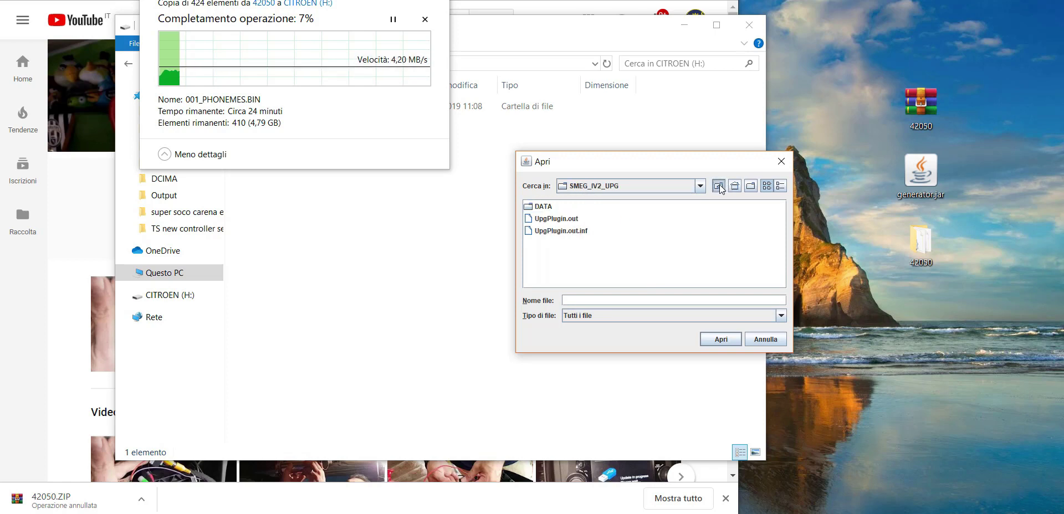
{"action": "left_click", "coordinate": [572, 246]}
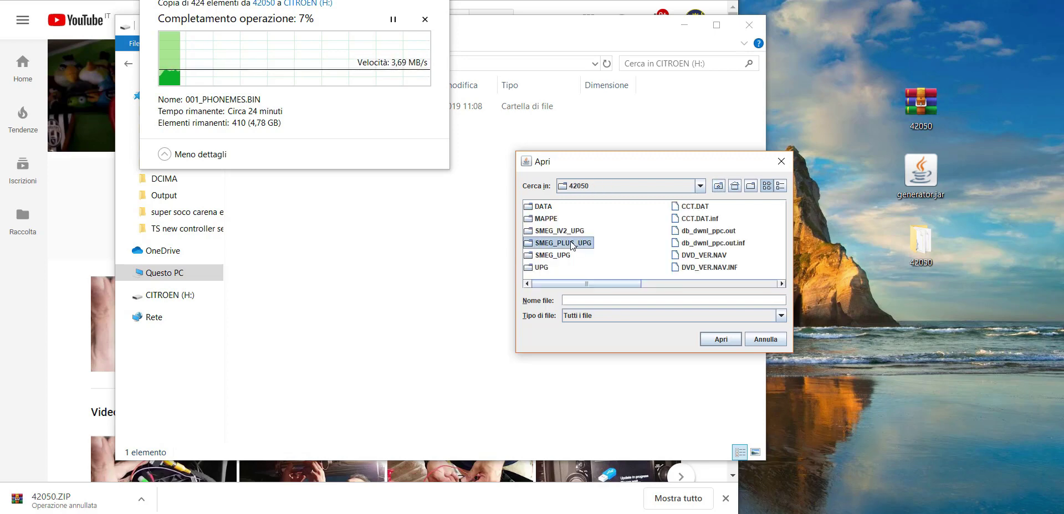
{"action": "double_click", "coordinate": [571, 246]}
{"action": "left_click", "coordinate": [547, 209]}
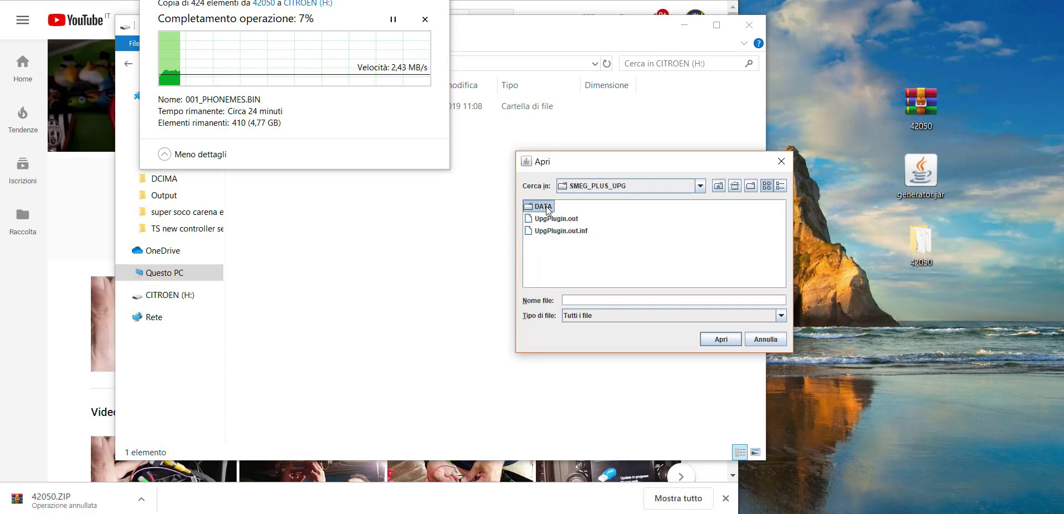
{"action": "double_click", "coordinate": [548, 209]}
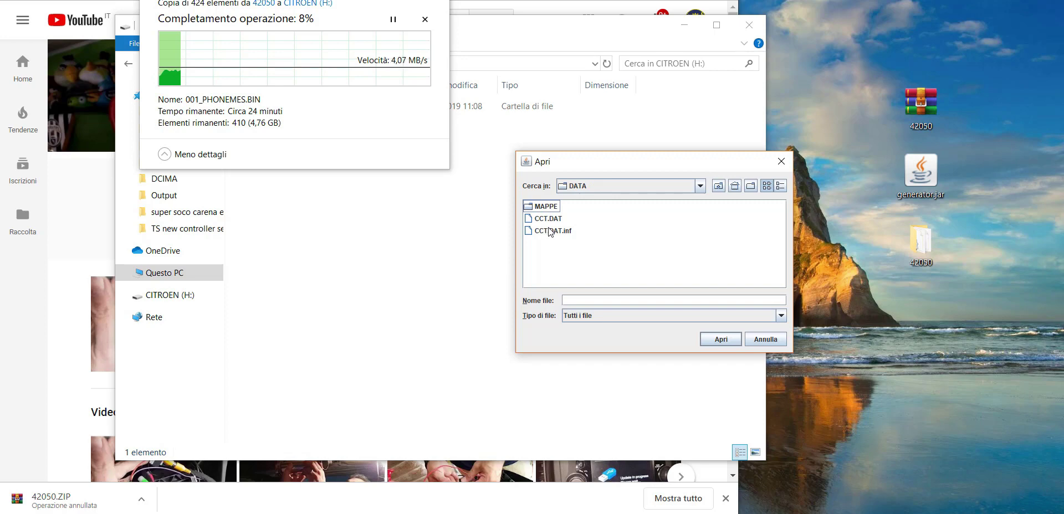
{"action": "left_click", "coordinate": [550, 232]}
{"action": "double_click", "coordinate": [551, 231]}
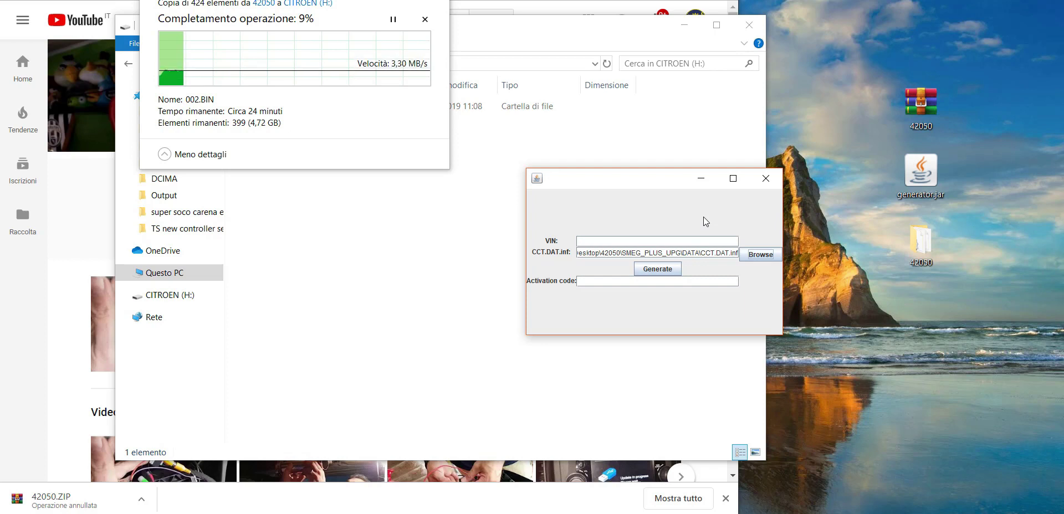
Enter the car's VIN in the VIN field and generate the activation code.
{"action": "left_click", "coordinate": [677, 241]}
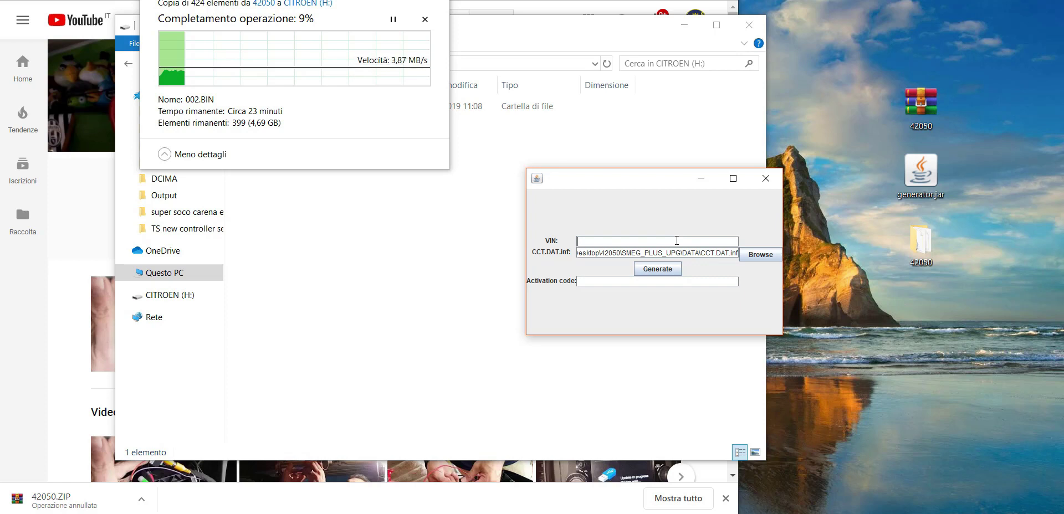
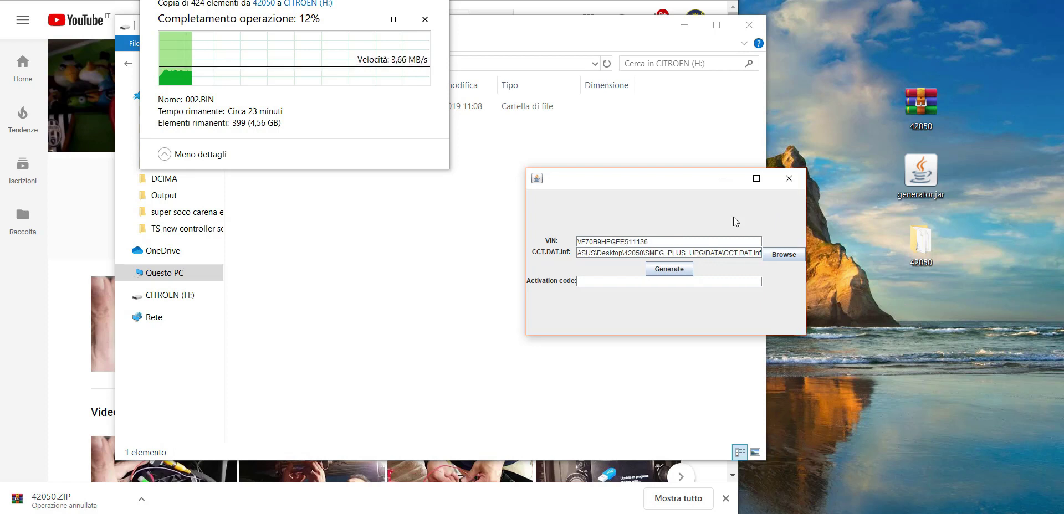
{"action": "left_click", "coordinate": [662, 270]}
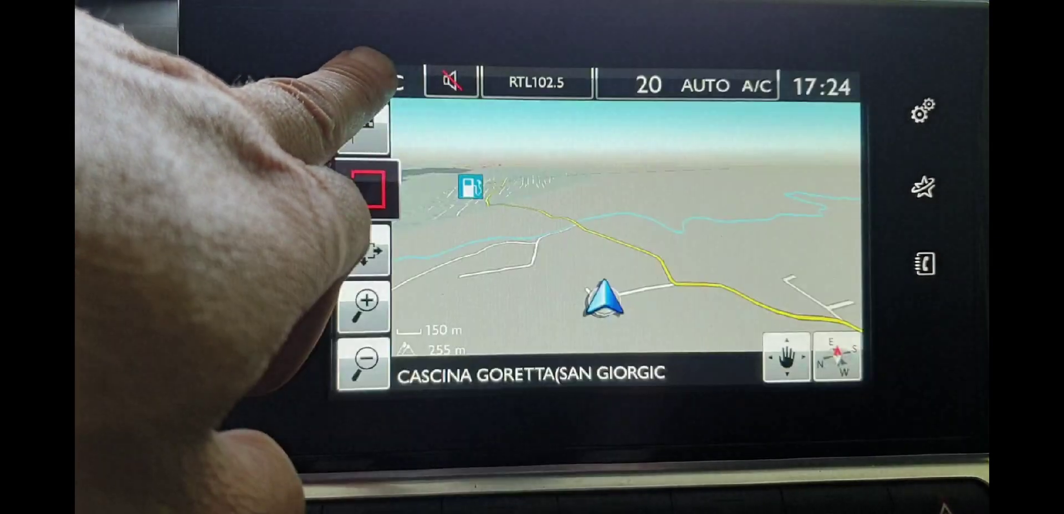
On the head unit, go through Configura mappa > Mappe, start the USB update and list the maps to add.
{"action": "left_click", "coordinate": [368, 190]}
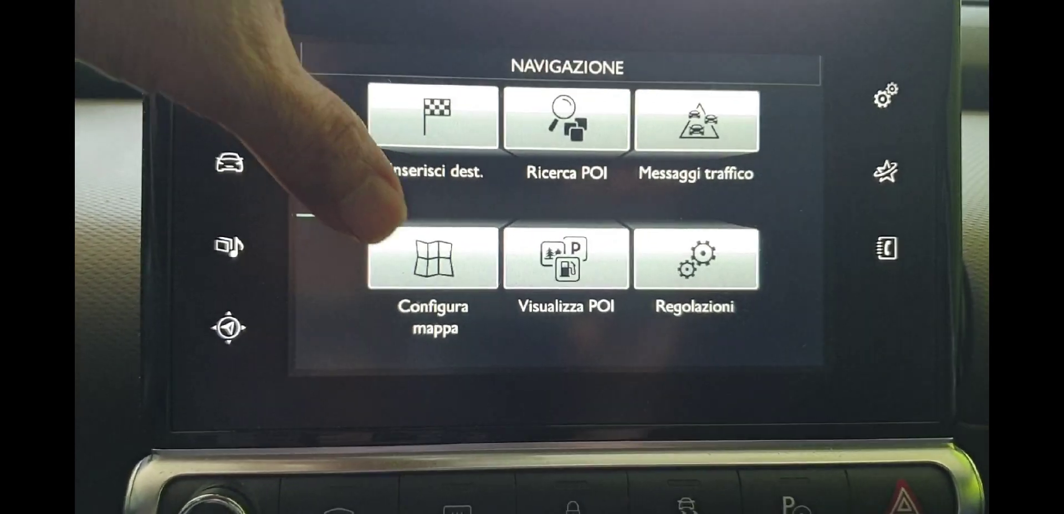
{"action": "left_click", "coordinate": [440, 266]}
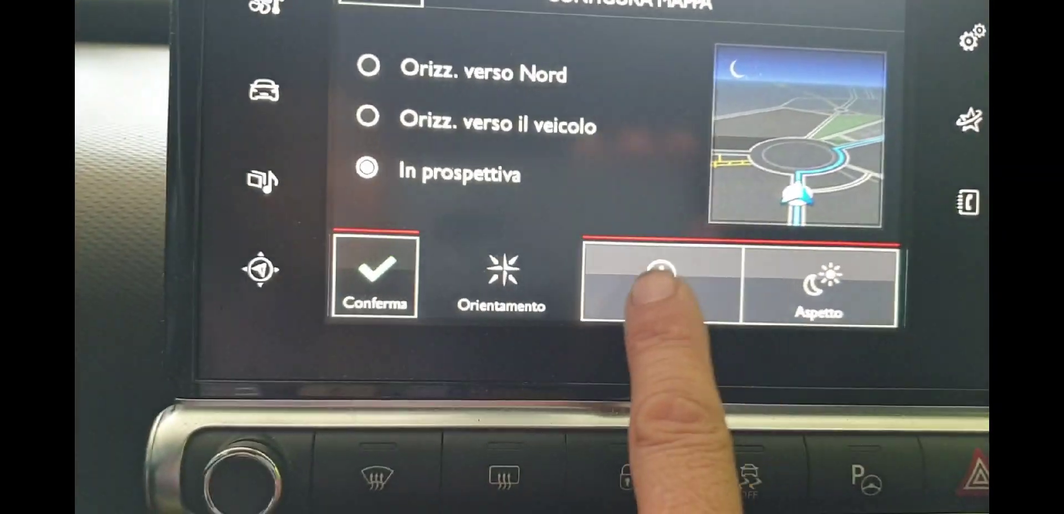
{"action": "left_click", "coordinate": [619, 319]}
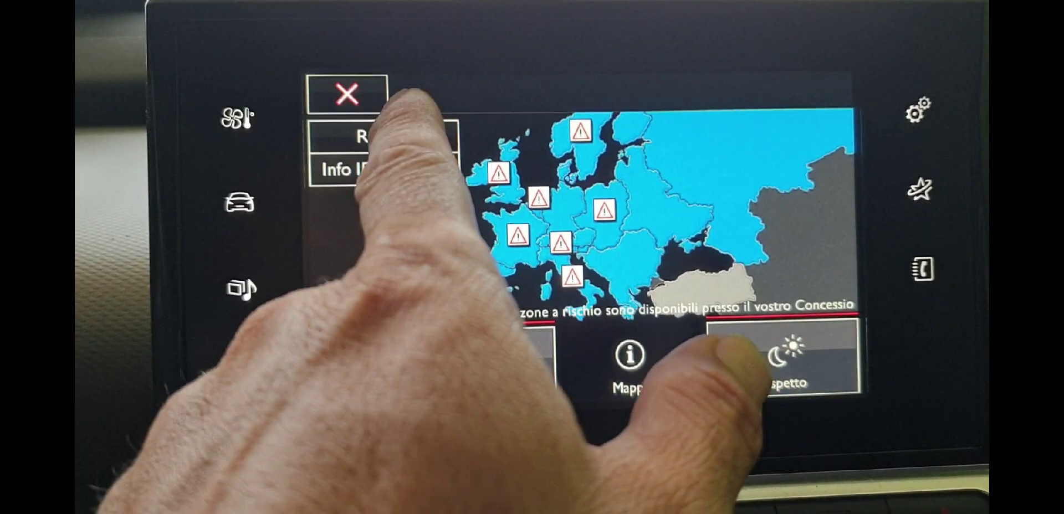
{"action": "left_click", "coordinate": [388, 136]}
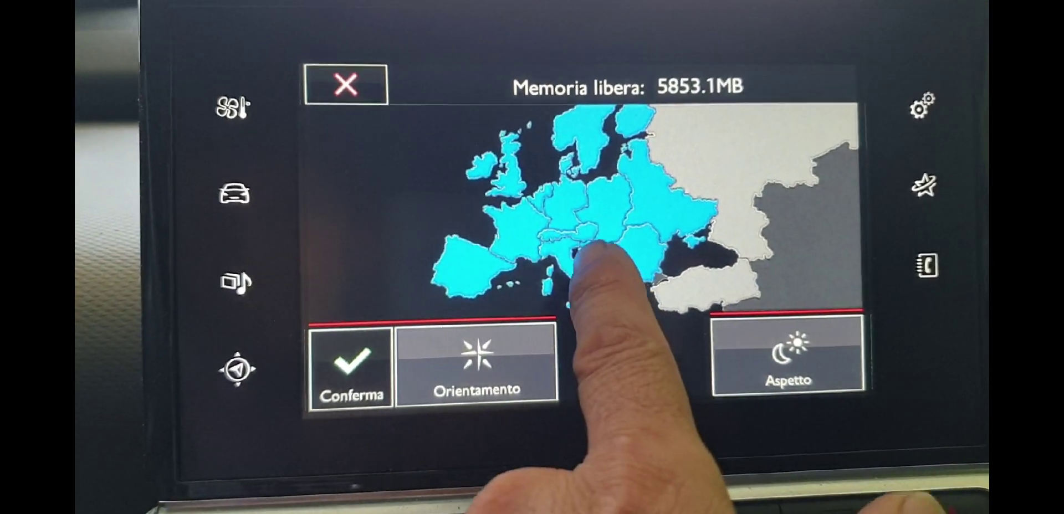
{"action": "left_click", "coordinate": [602, 280]}
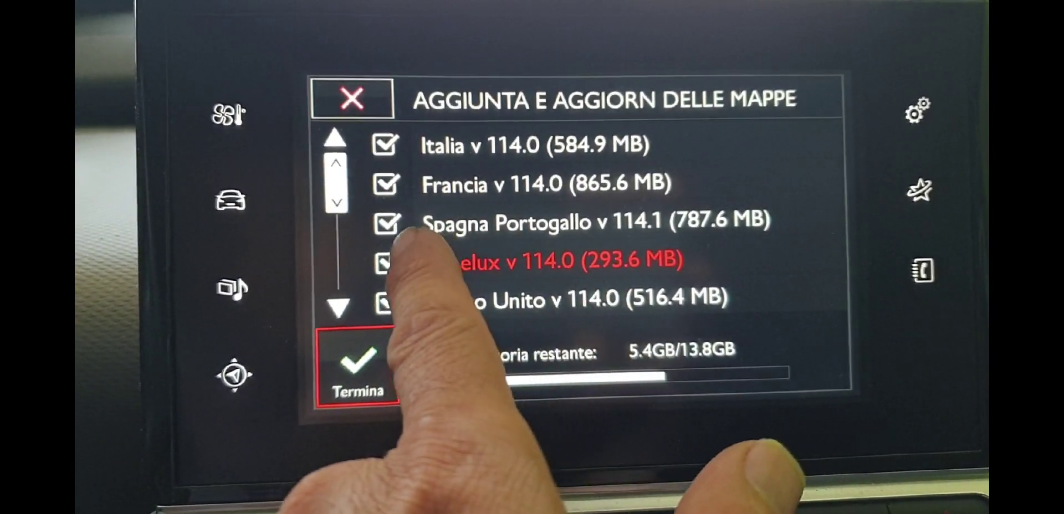
Untick the Francia, Regno Unito, Scandinavia, Germania, Europa centrale and Europa dell'Est Nord-est map updates.
{"action": "left_click", "coordinate": [392, 186]}
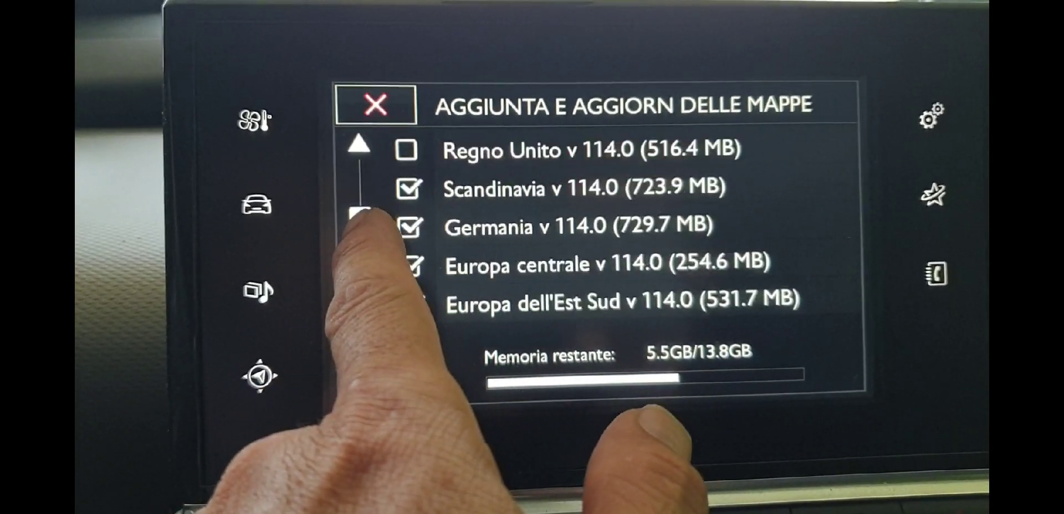
{"action": "left_click", "coordinate": [416, 148]}
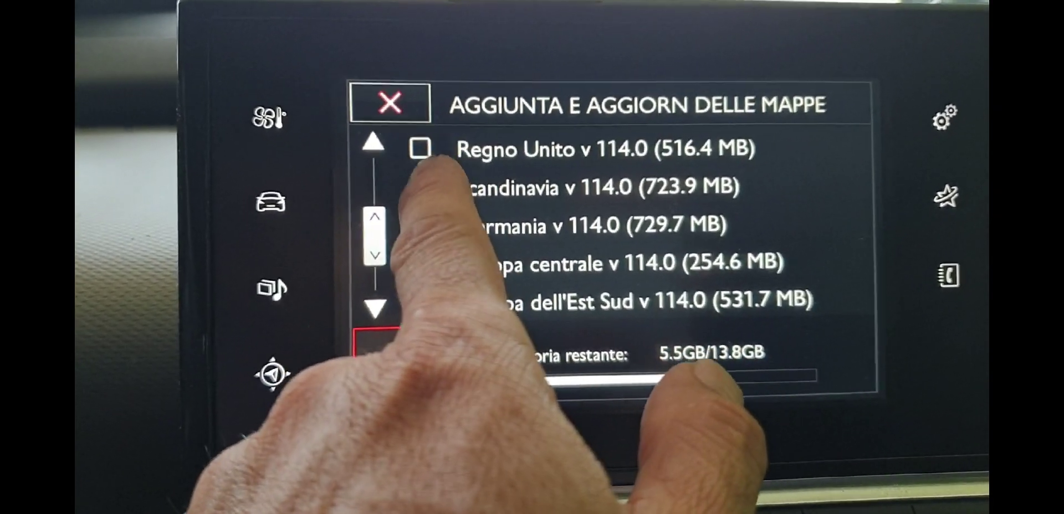
{"action": "left_click", "coordinate": [416, 186]}
{"action": "left_click", "coordinate": [419, 228]}
{"action": "left_click", "coordinate": [420, 267]}
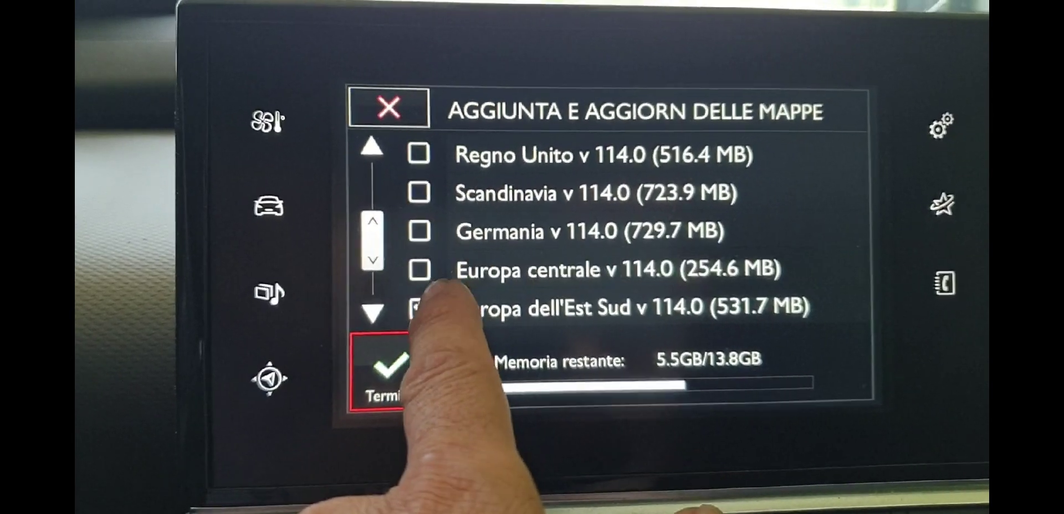
{"action": "left_click_drag", "start_coordinate": [391, 285], "coordinate": [382, 252]}
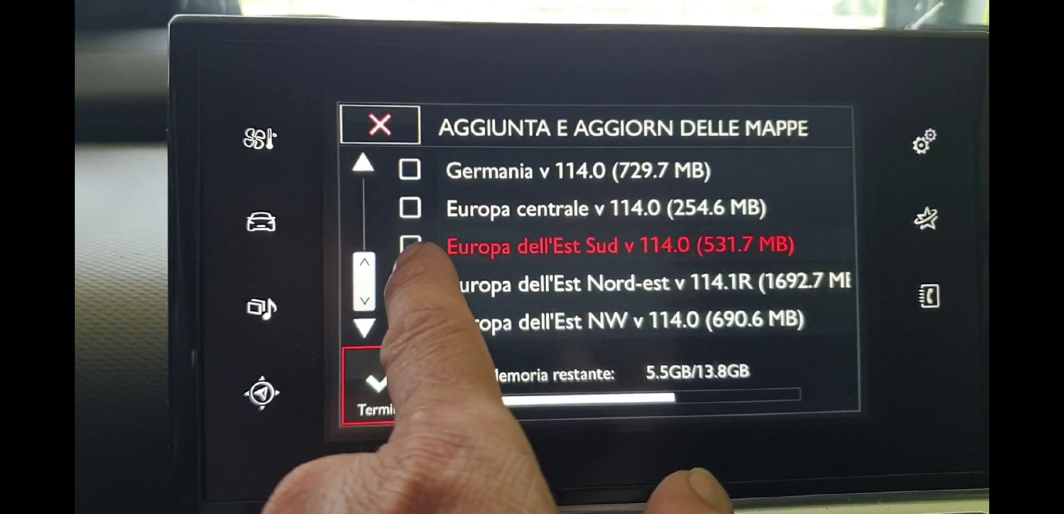
{"action": "left_click", "coordinate": [412, 284]}
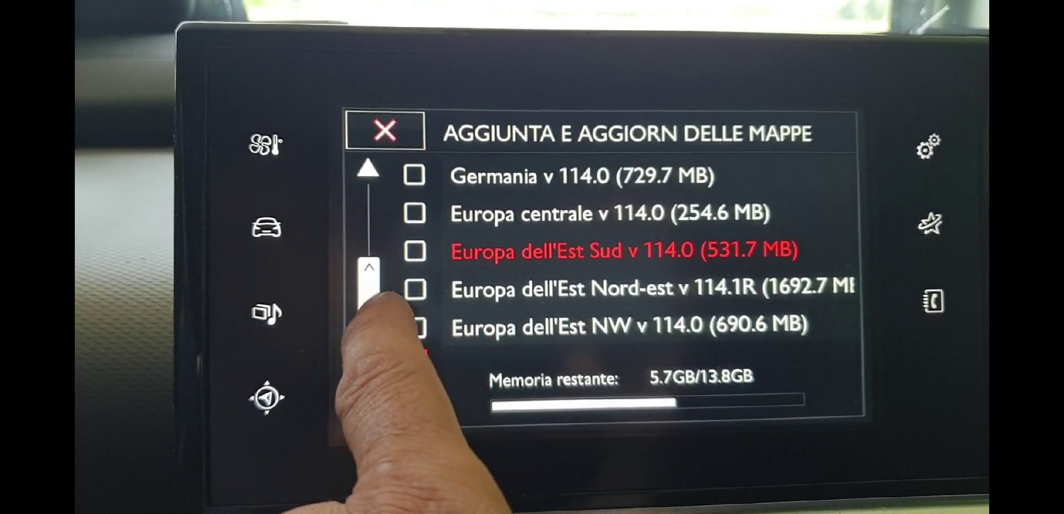
Finish the selection with only Italia v 114.0 and confirm the activation code to start updating.
{"action": "left_click_drag", "start_coordinate": [368, 274], "coordinate": [369, 189]}
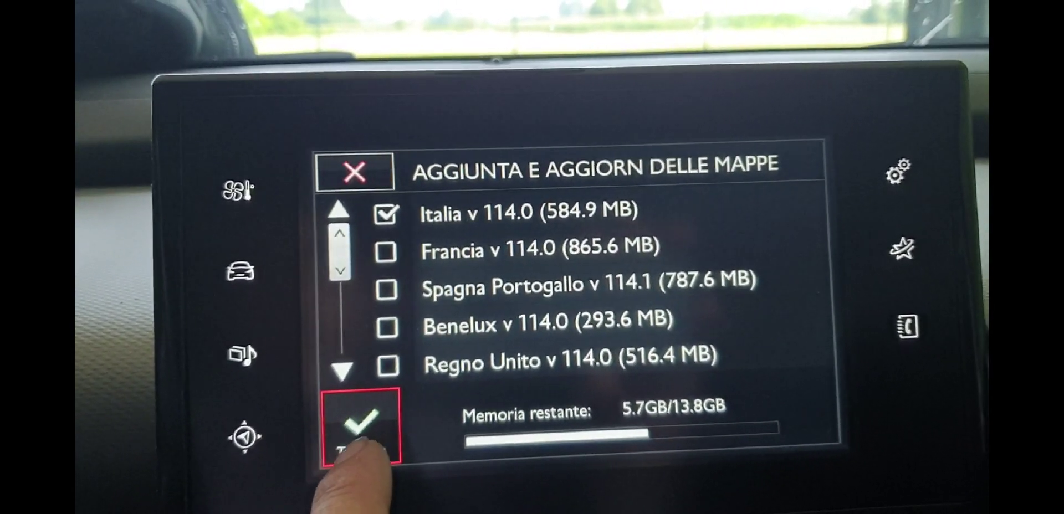
{"action": "left_click", "coordinate": [388, 452]}
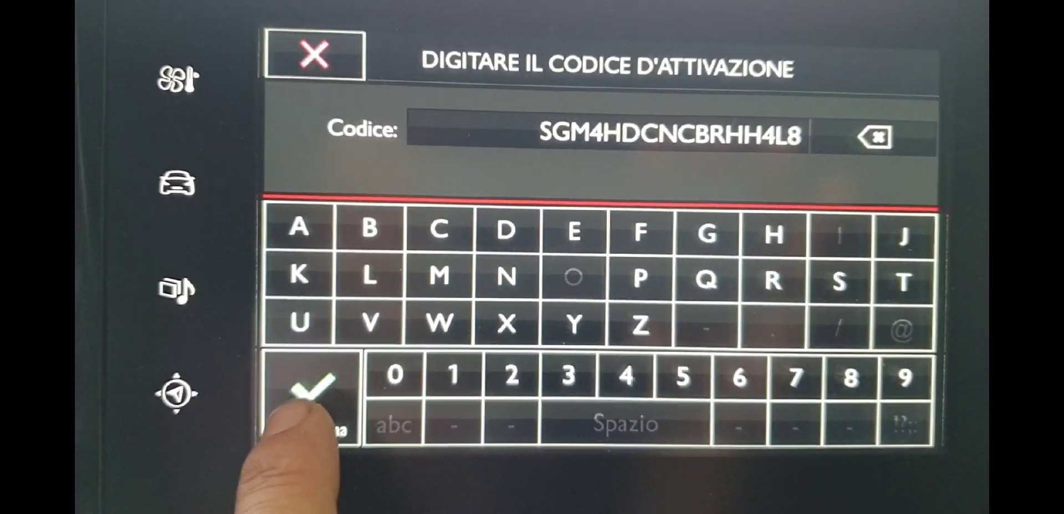
{"action": "left_click", "coordinate": [305, 388]}
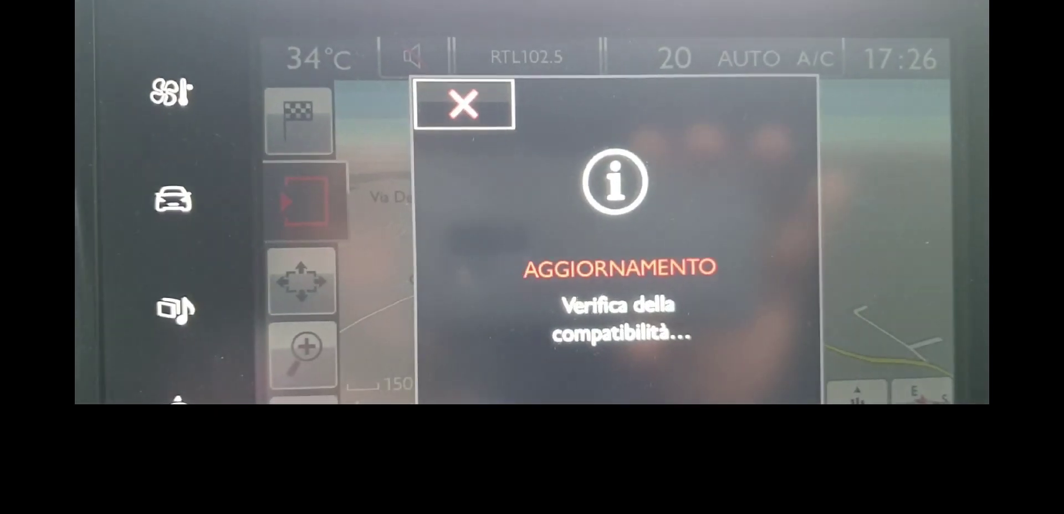